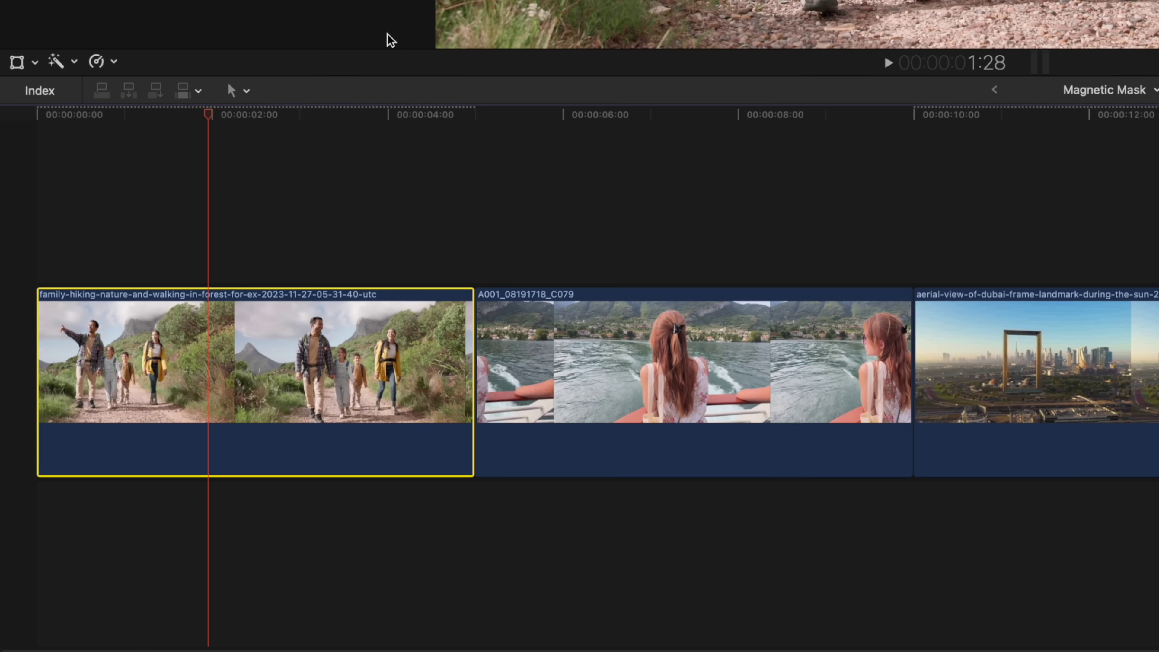
Step: Add a Magnetic Mask to the family hiking clip from the Enhancements menu
{"action": "left_click", "coordinate": [71, 63]}
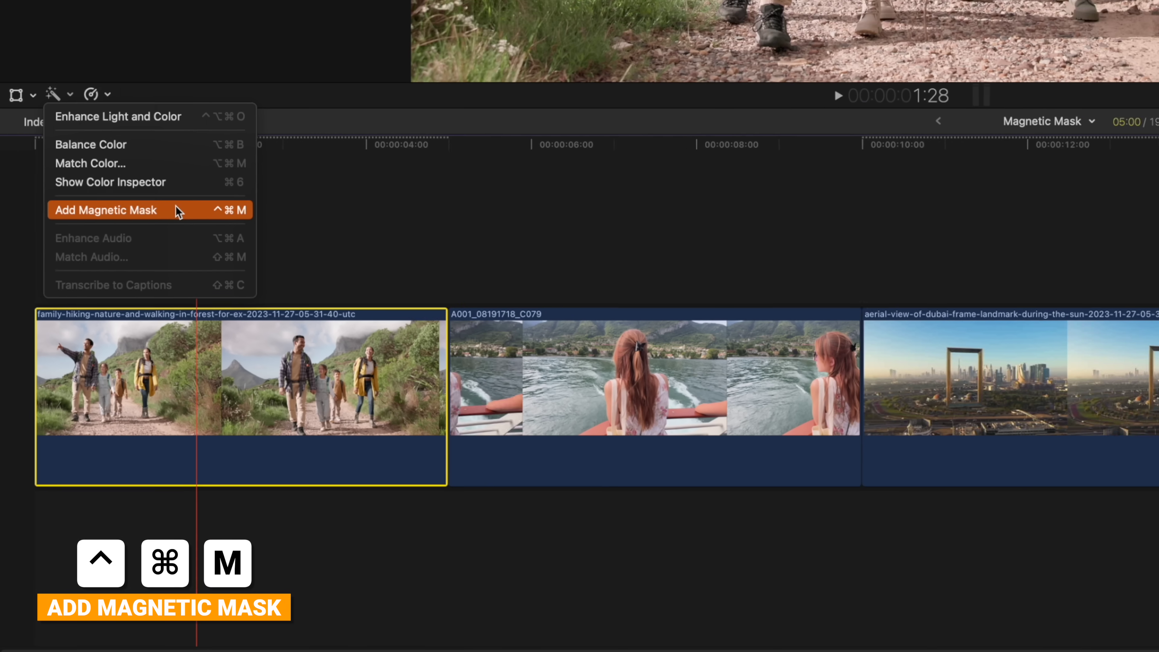
{"action": "left_click", "coordinate": [178, 211]}
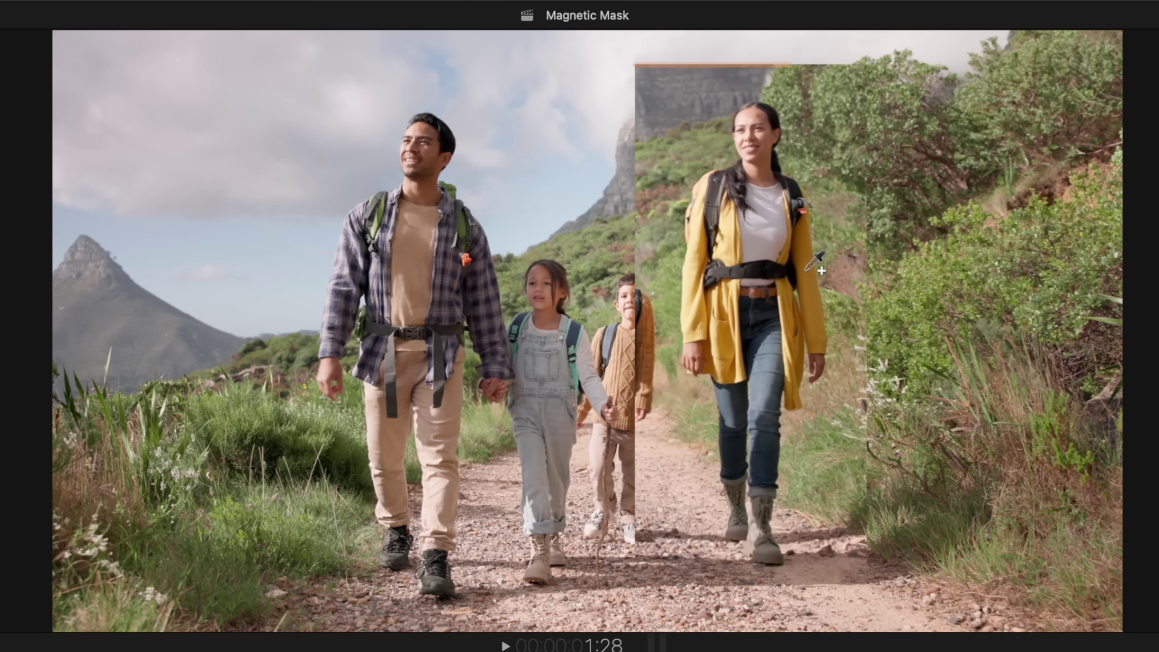
Step: Pick the woman in the yellow jacket as the magnetic mask's subject
{"action": "left_click", "coordinate": [762, 262]}
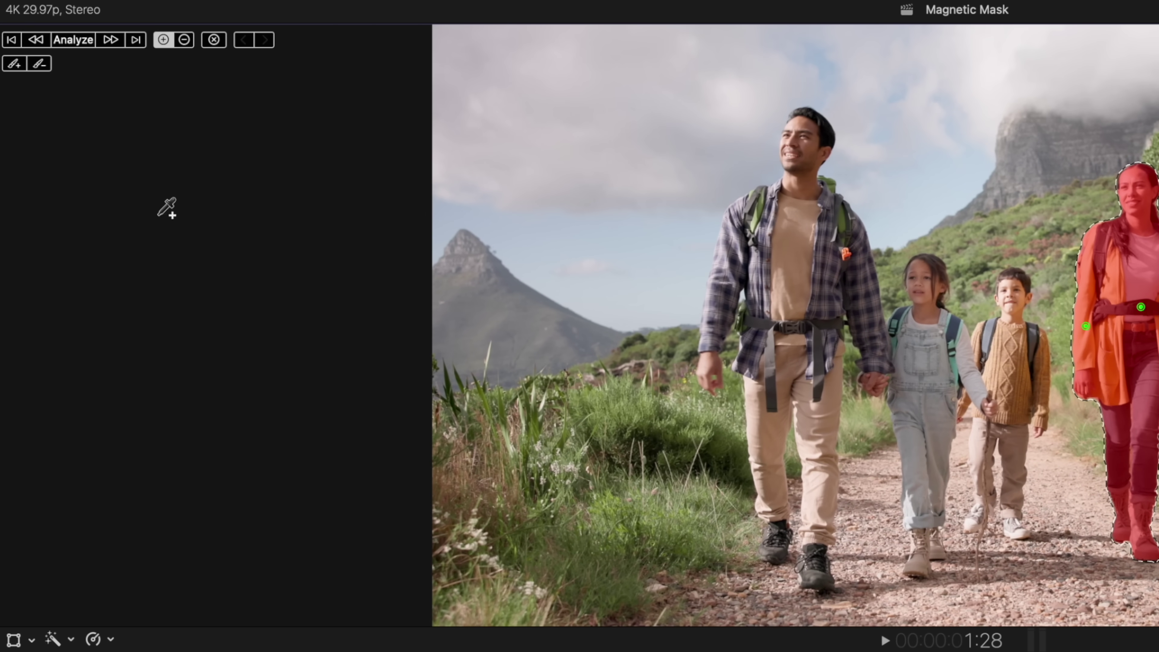
Step: Analyze the woman's mask across the hiking clip, finish editing, and preview nearby frames
{"action": "left_click", "coordinate": [73, 40]}
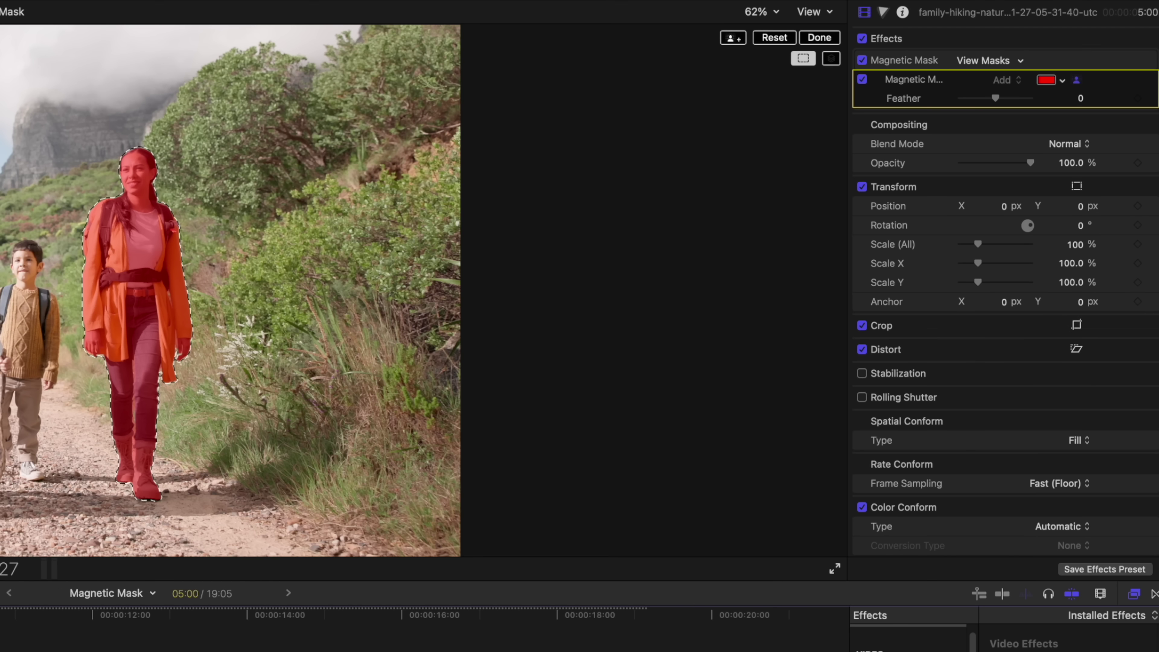
{"action": "left_click", "coordinate": [819, 38]}
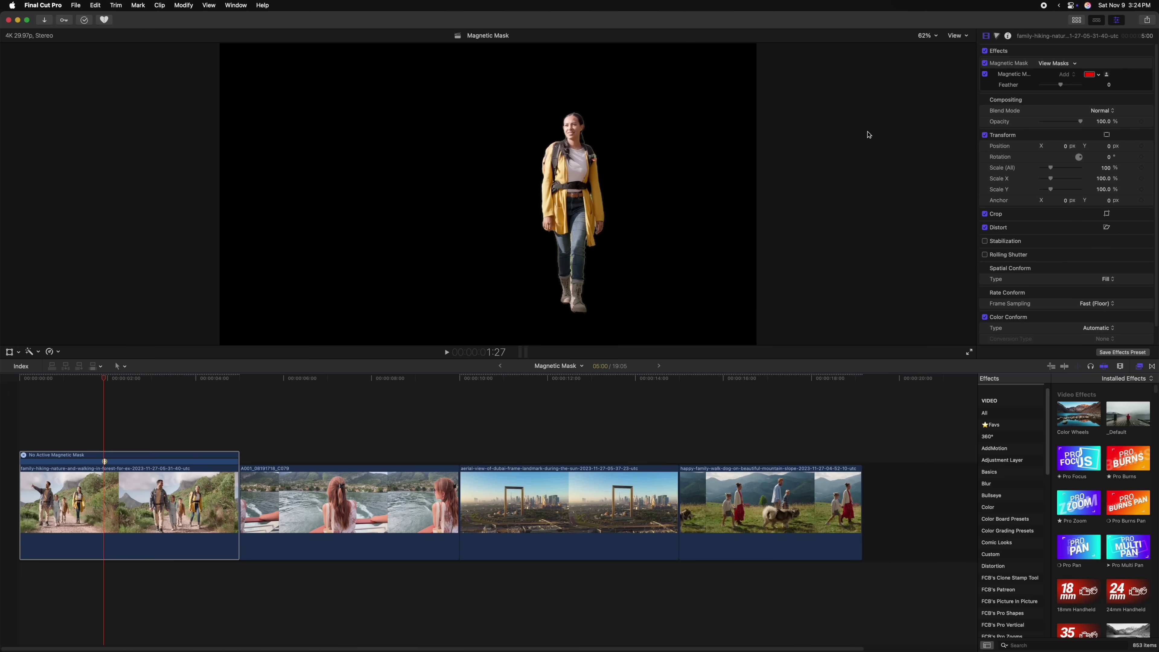
{"action": "left_click_drag", "start_coordinate": [117, 378], "coordinate": [65, 393]}
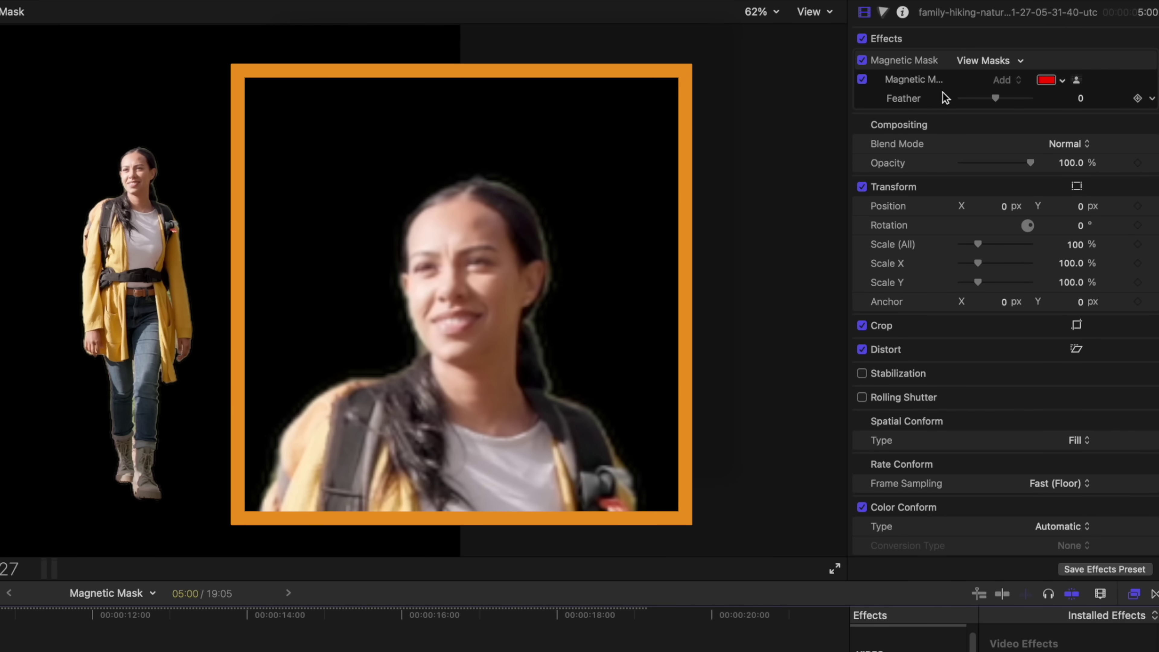
Step: Try negative, 100 and about 200 feather values, then reset Feather to 0
{"action": "left_click_drag", "start_coordinate": [997, 101], "coordinate": [968, 103]}
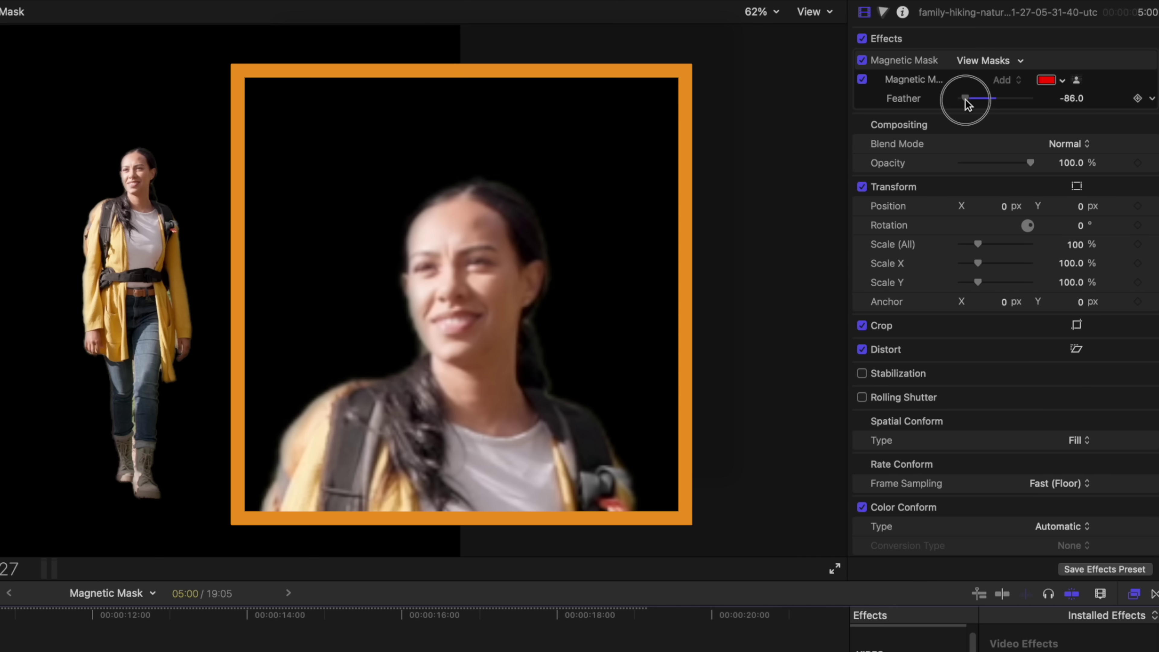
{"action": "left_click_drag", "start_coordinate": [966, 100], "coordinate": [1039, 94]}
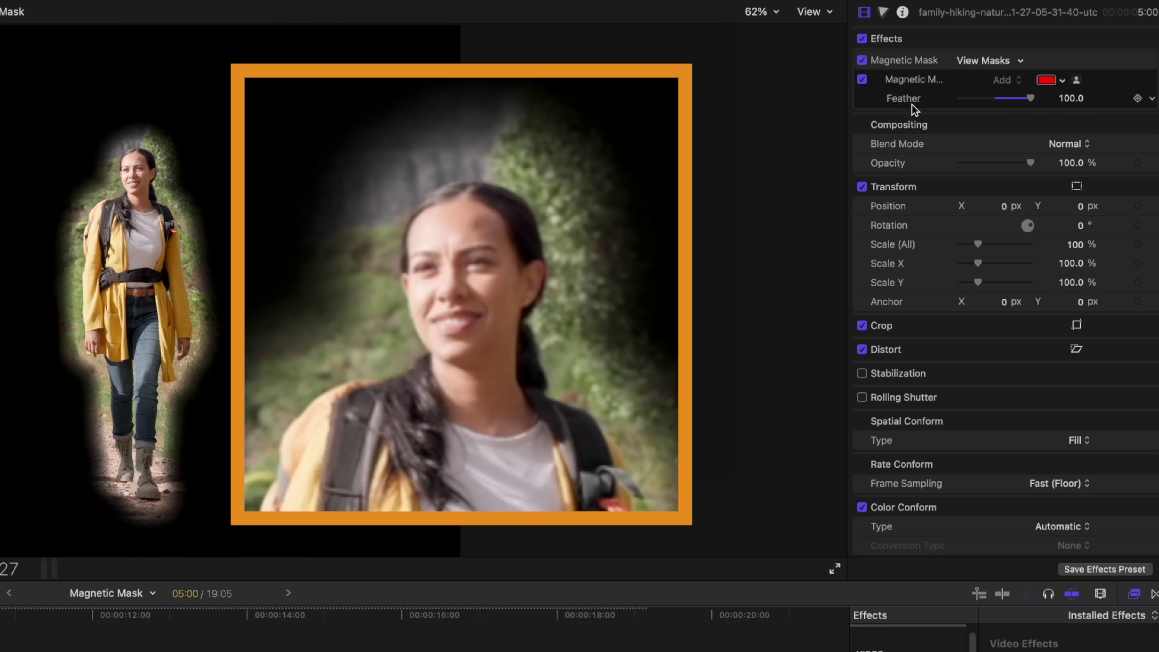
{"action": "left_click", "coordinate": [1072, 105]}
{"action": "left_click_drag", "start_coordinate": [1072, 106], "coordinate": [1105, 106]}
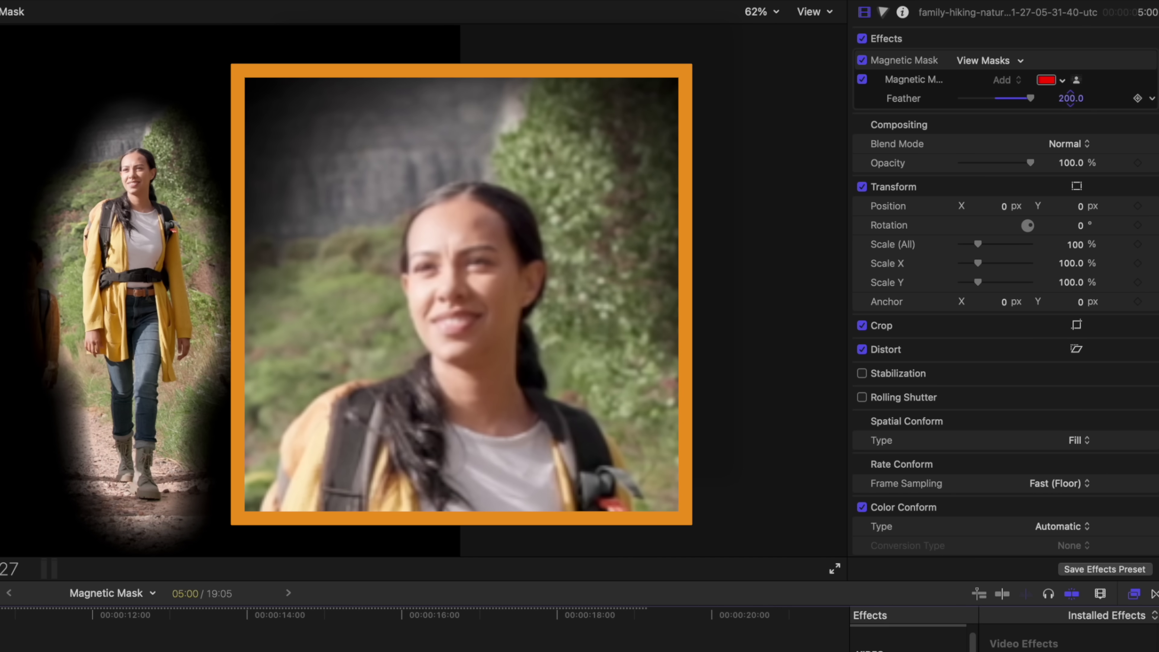
{"action": "left_click", "coordinate": [1152, 98]}
{"action": "left_click", "coordinate": [1104, 111]}
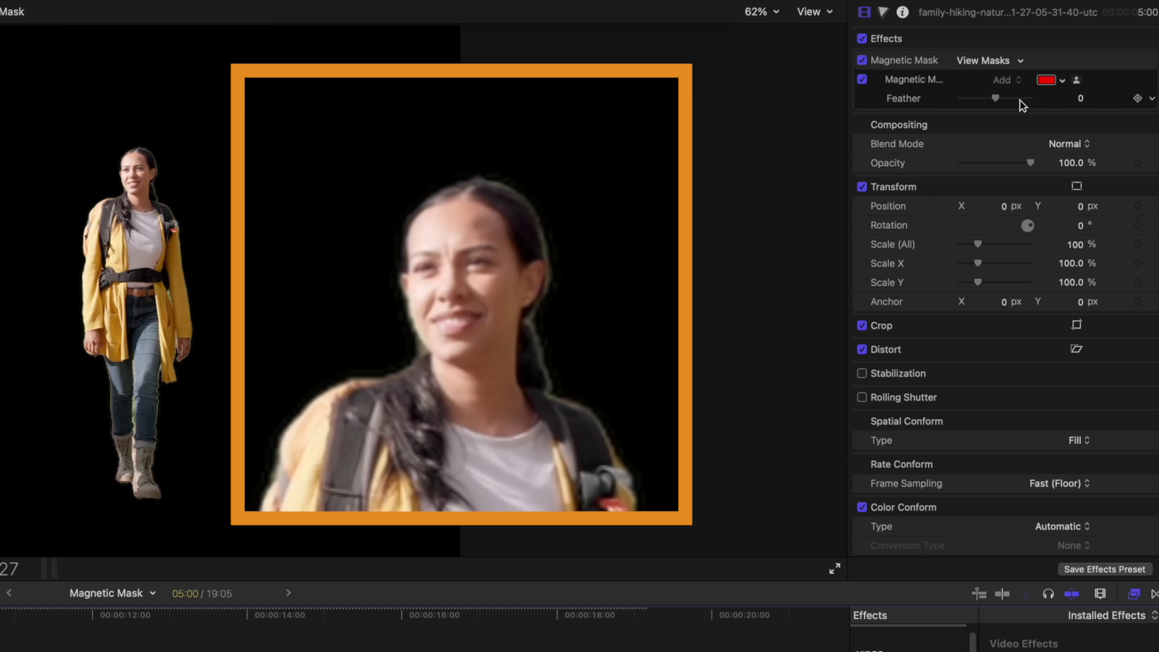
Step: Add a second mask to the effect with the man as its subject
{"action": "left_click", "coordinate": [1078, 84]}
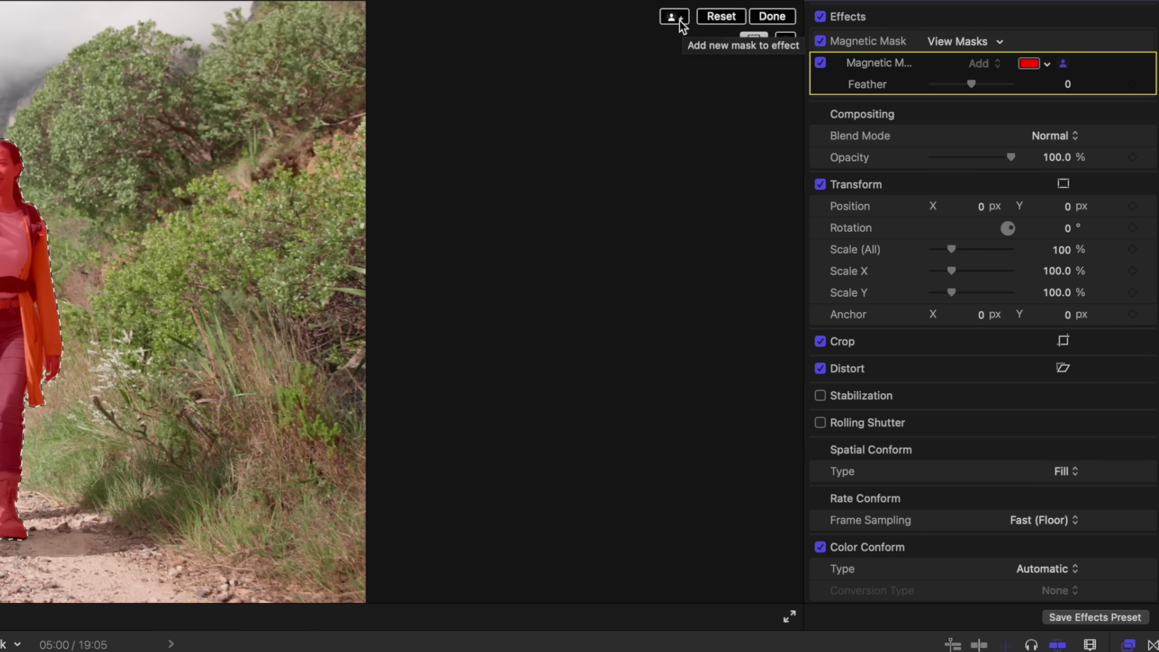
{"action": "left_click", "coordinate": [671, 19]}
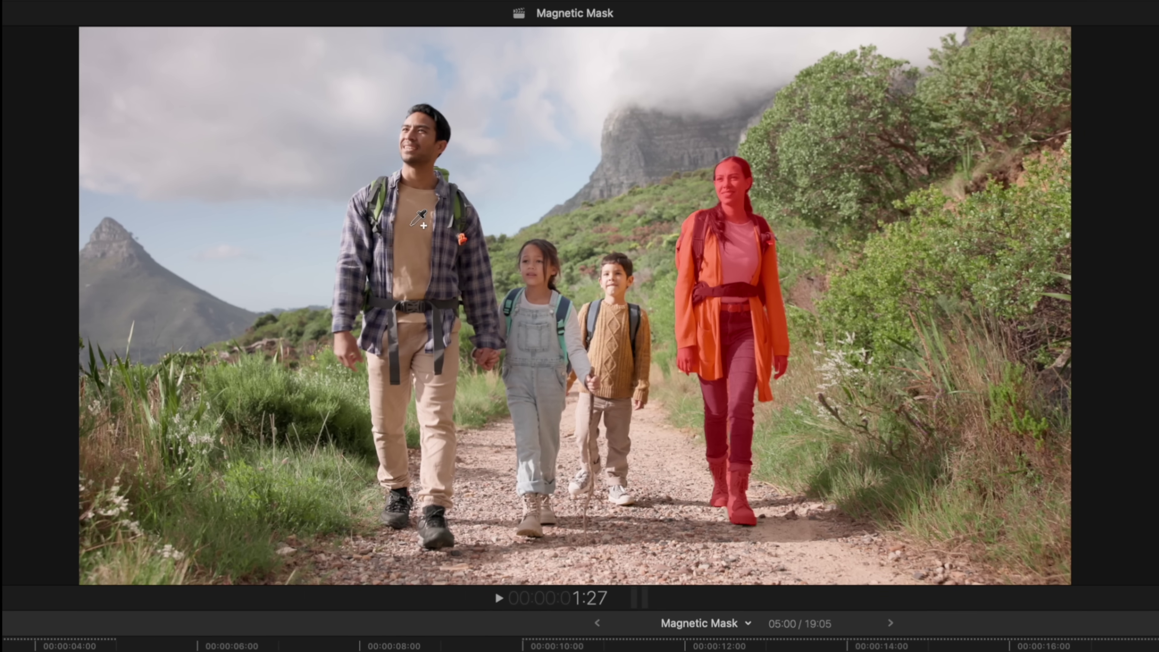
{"action": "left_click", "coordinate": [411, 242]}
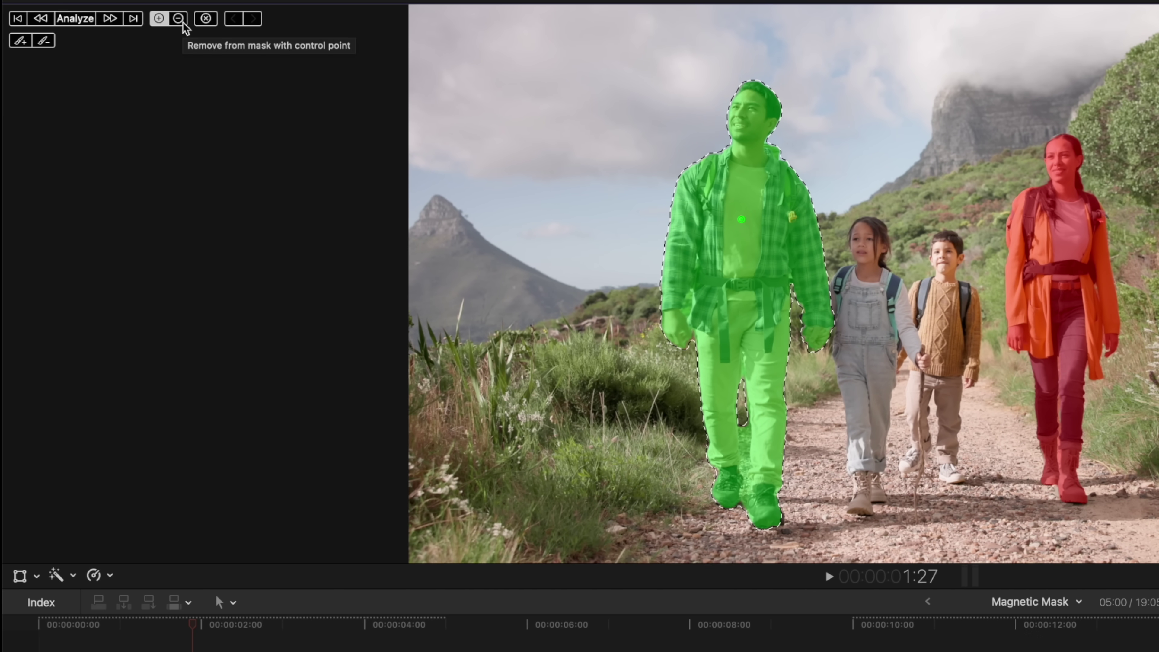
Step: Subtract the gap between the man's legs from his mask, then analyze it
{"action": "key", "text": "alt"}
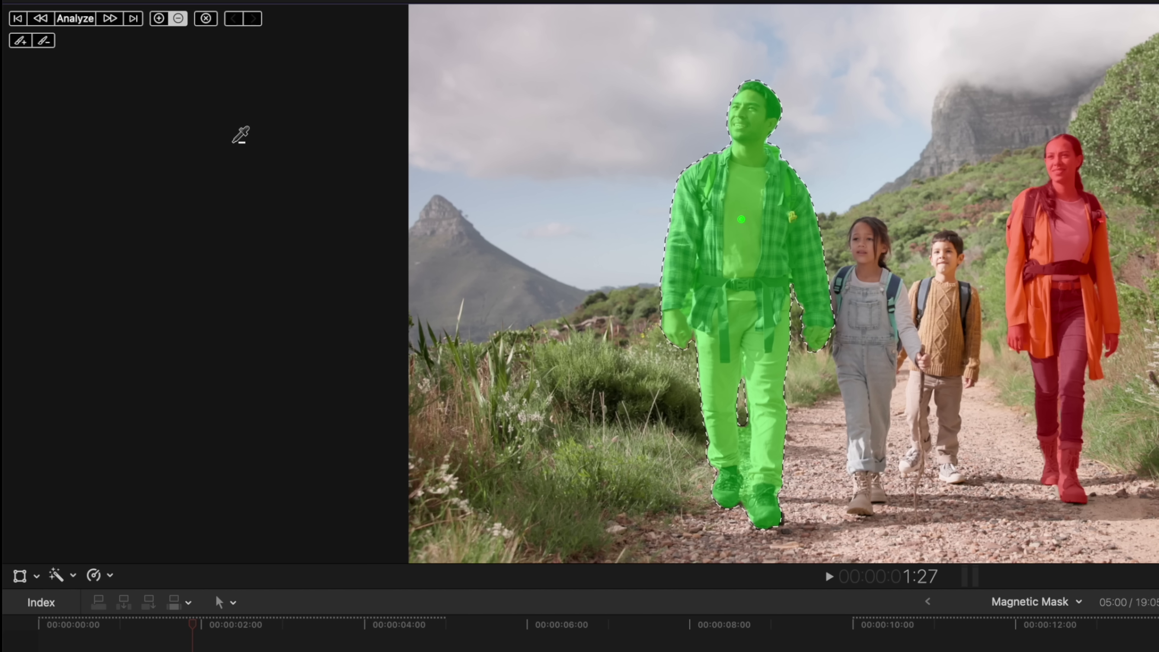
{"action": "key", "text": "alt"}
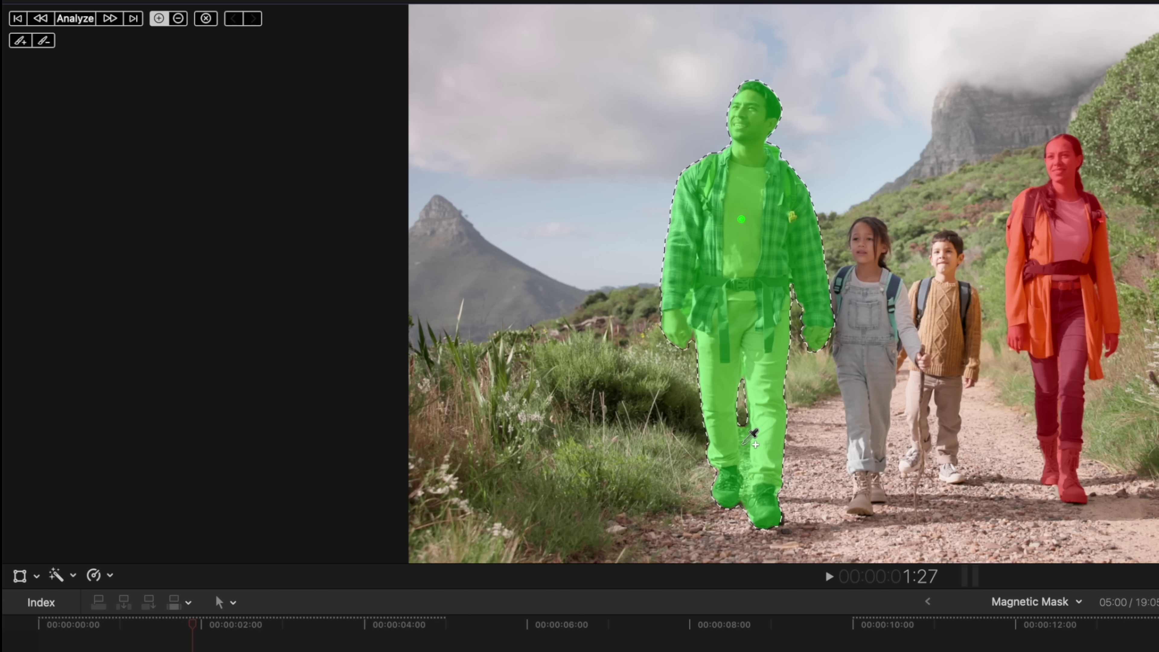
{"action": "key", "text": "alt"}
{"action": "left_click", "coordinate": [743, 438]}
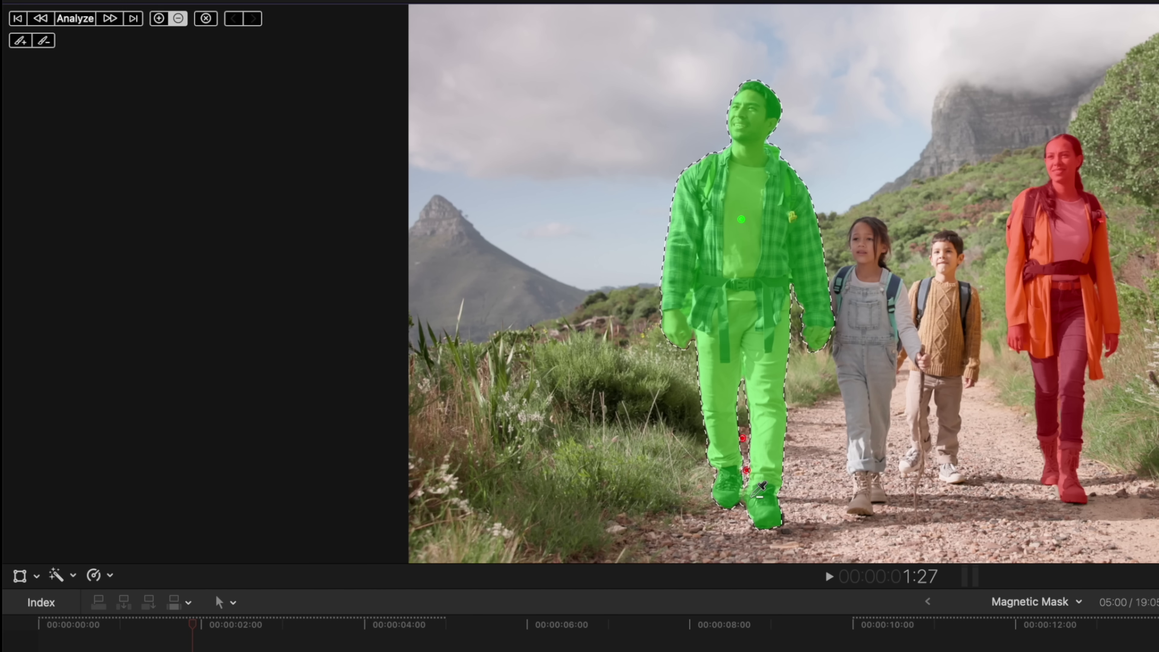
{"action": "key", "text": "alt"}
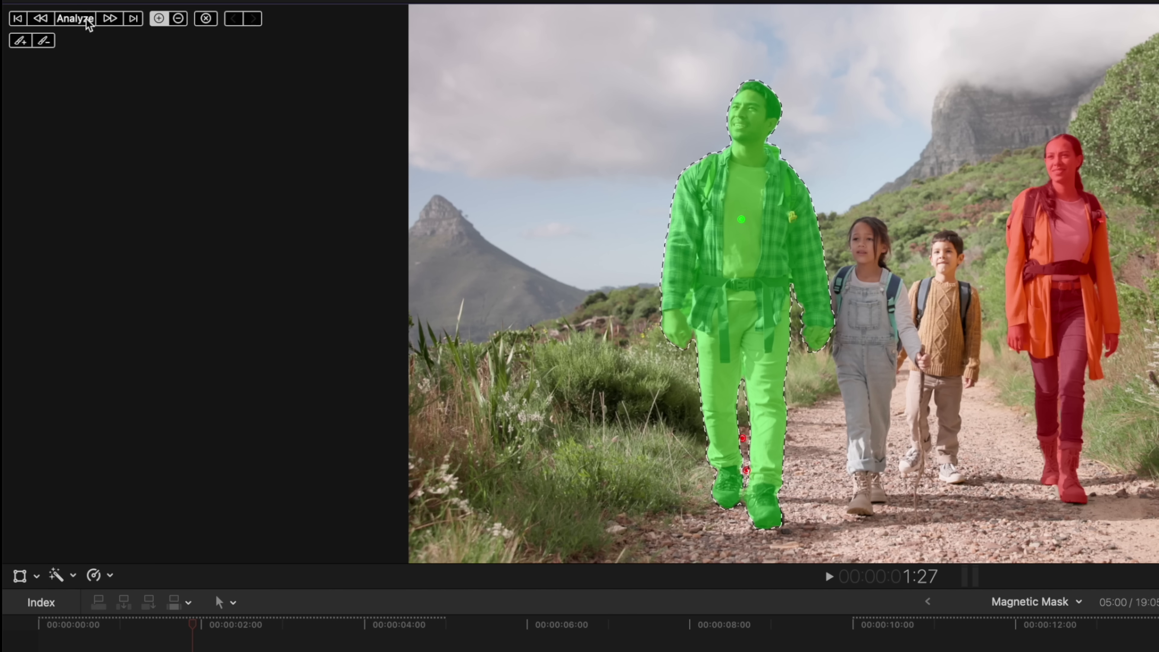
{"action": "left_click", "coordinate": [75, 18]}
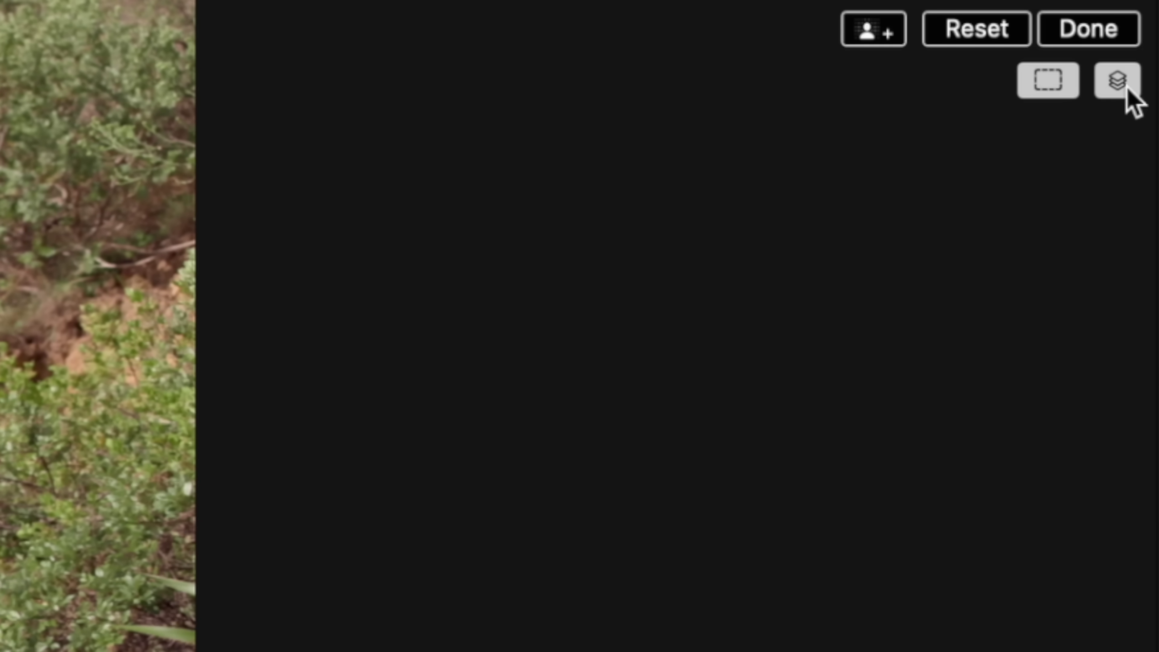
Step: Change the viewer's mask display and select the woman's red mask
{"action": "left_click", "coordinate": [1118, 80]}
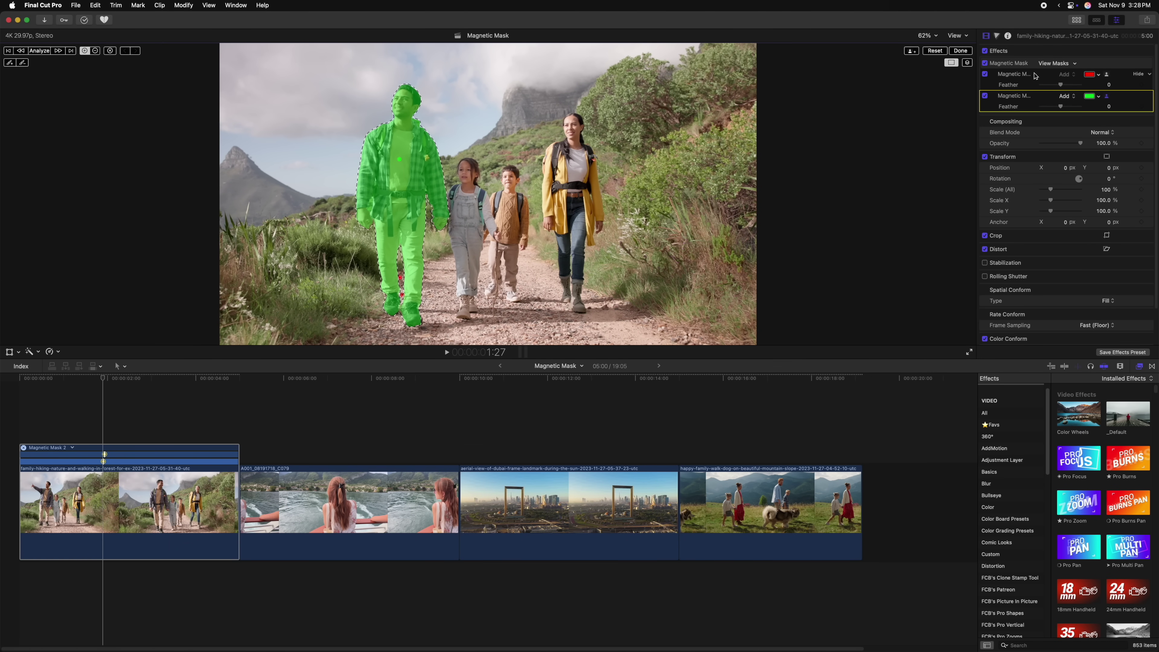
{"action": "left_click", "coordinate": [1034, 75]}
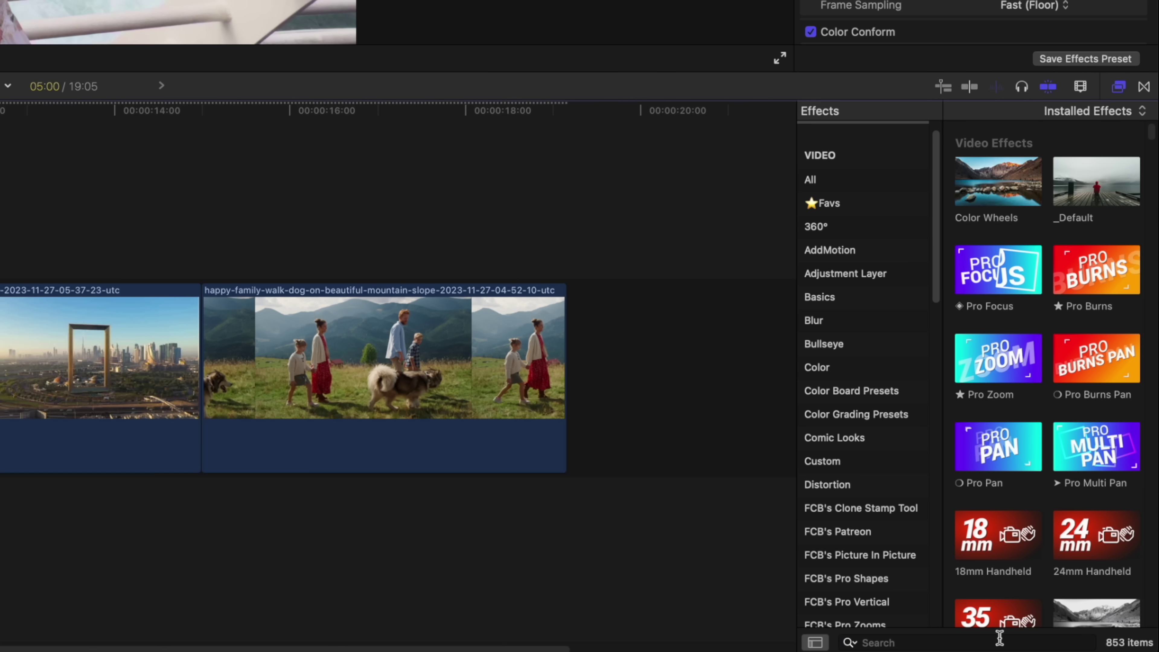
Step: Apply 'black & white' to the boat clip, mask it to the girl, and start tracking
{"action": "left_click", "coordinate": [1000, 639]}
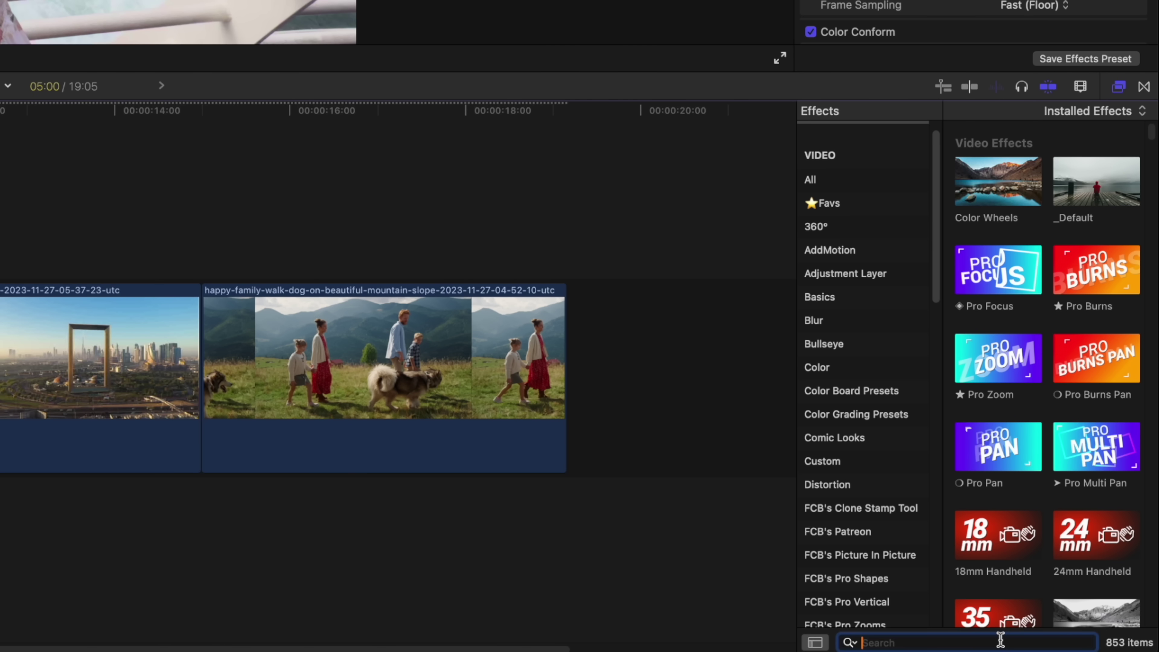
{"action": "type", "text": "black & white"}
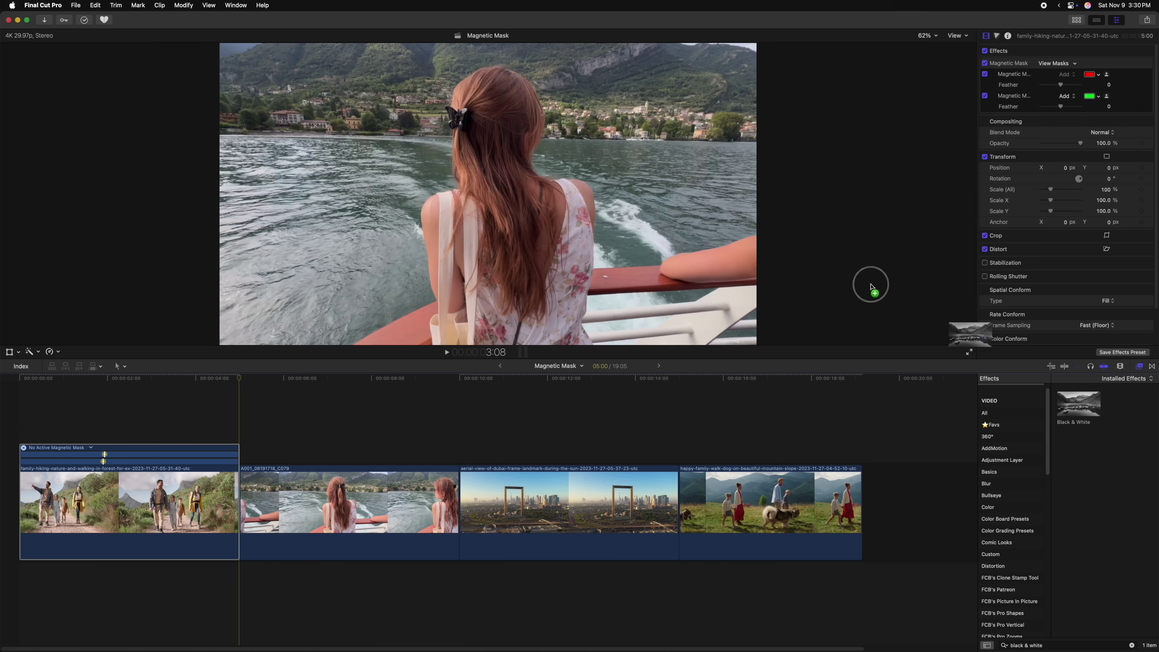
{"action": "left_click", "coordinate": [494, 164]}
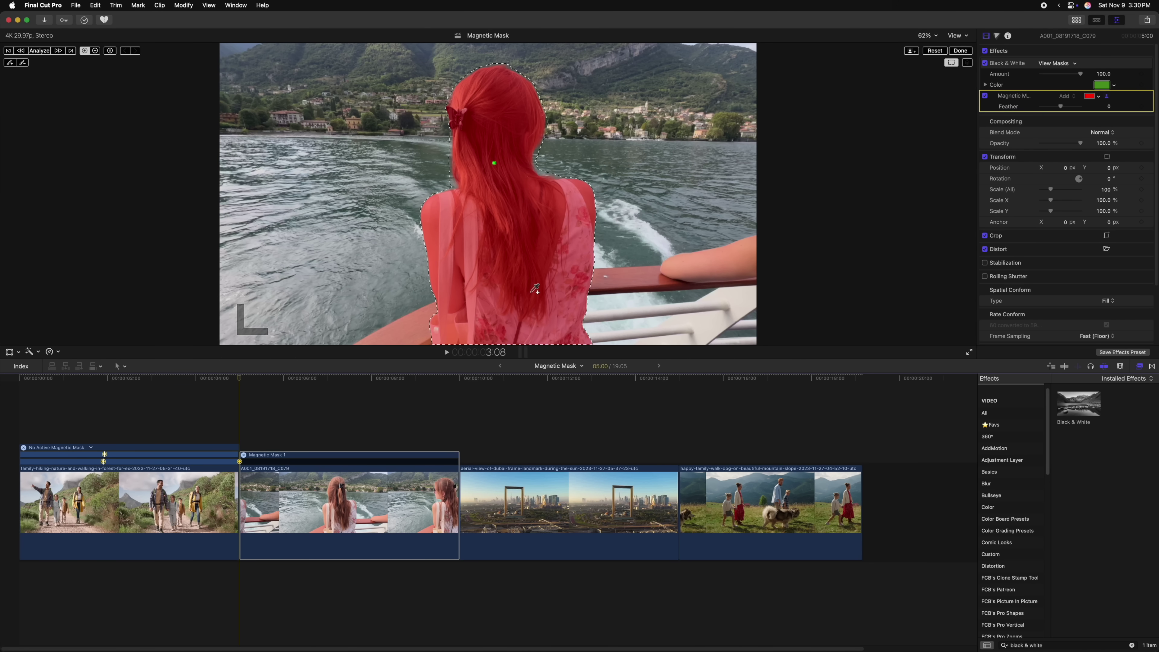
{"action": "left_click", "coordinate": [58, 51]}
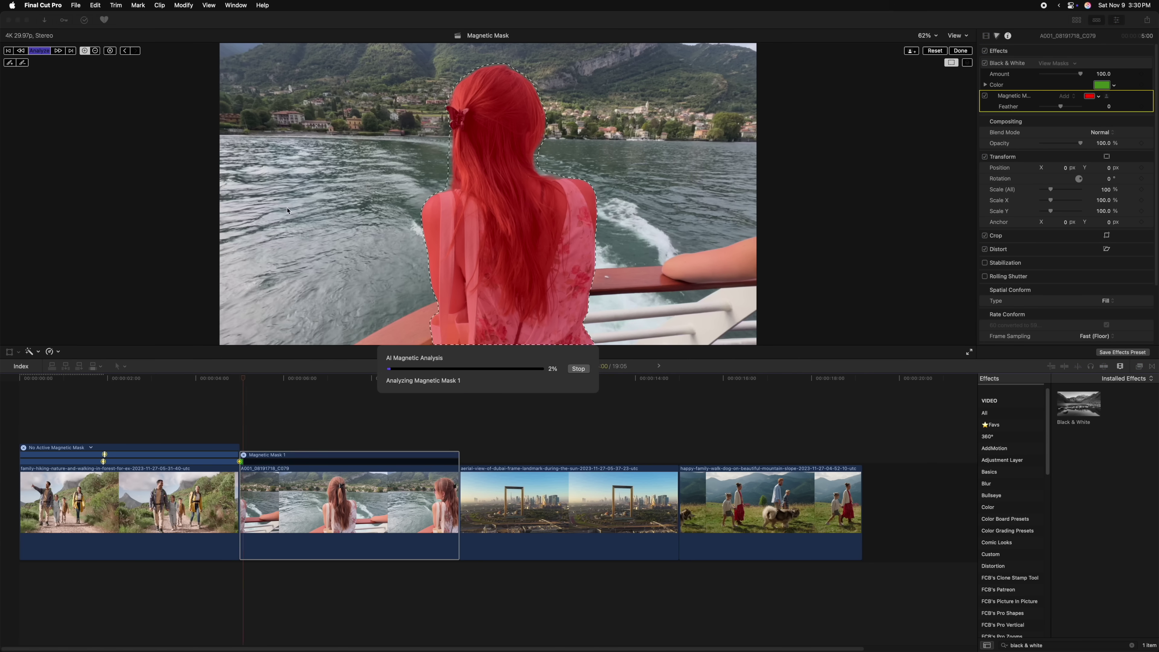
Step: Stop the analysis playback and finish editing the girl's Black & White mask
{"action": "key", "text": "l"}
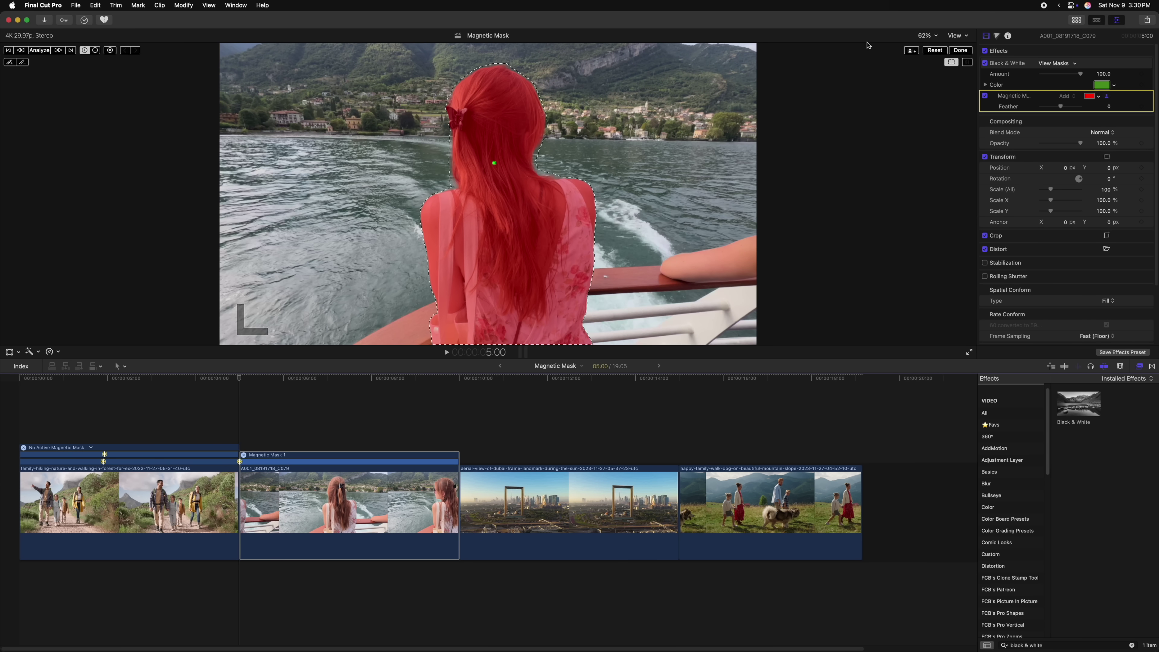
{"action": "left_click", "coordinate": [963, 51]}
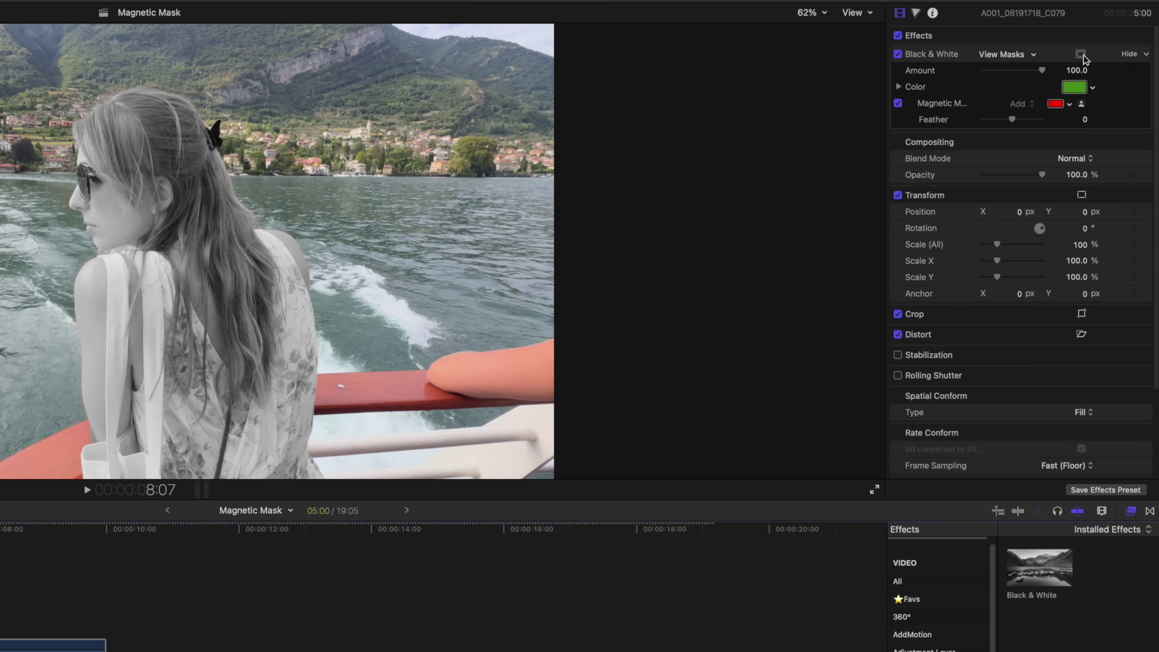
{"action": "left_click", "coordinate": [1081, 54]}
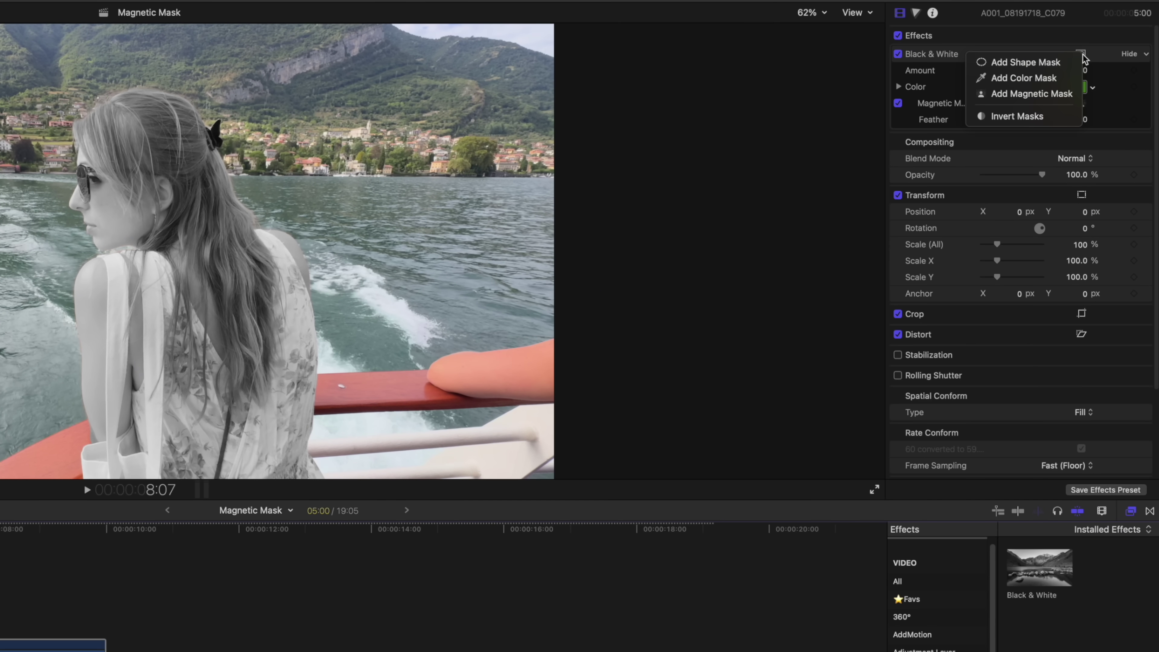
Step: Invert the Black & White mask so the woman stays in colour
{"action": "left_click", "coordinate": [1027, 115]}
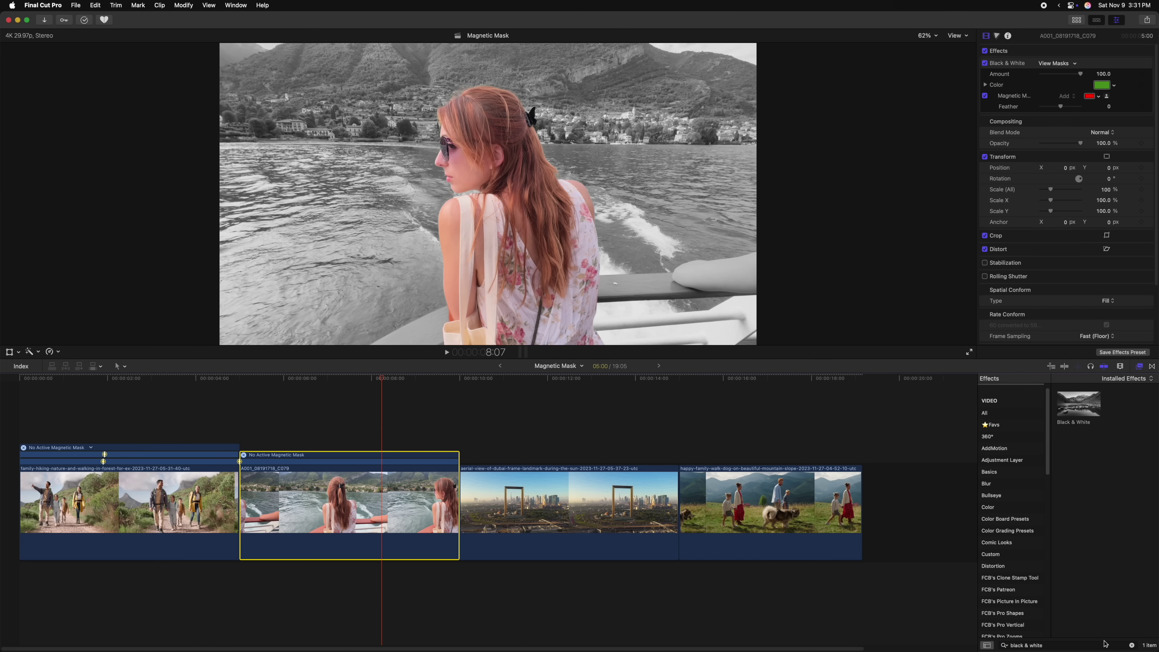
{"action": "triple_click", "coordinate": [1105, 643]}
Step: Apply Color Wheels to the boat clip, masked to the woman
{"action": "type", "text": "color"}
{"action": "left_click_drag", "start_coordinate": [1085, 411], "coordinate": [532, 206]}
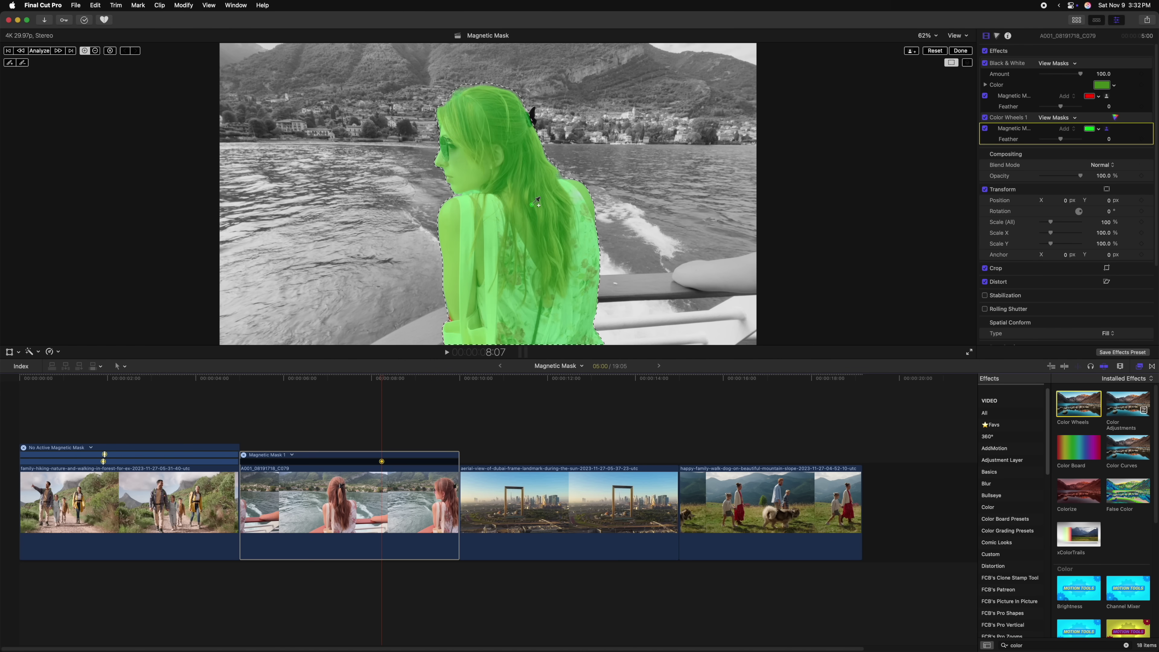
{"action": "left_click", "coordinate": [960, 50]}
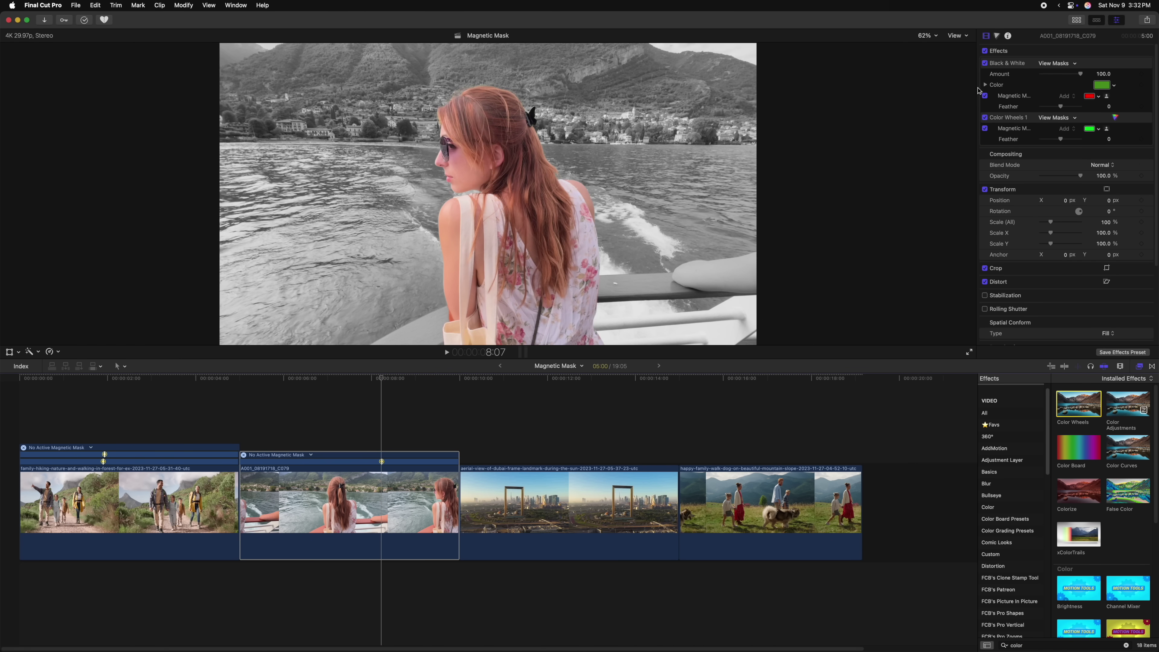
Step: Darken the woman's shadows and tint the background outside the mask blue
{"action": "left_click", "coordinate": [1116, 118]}
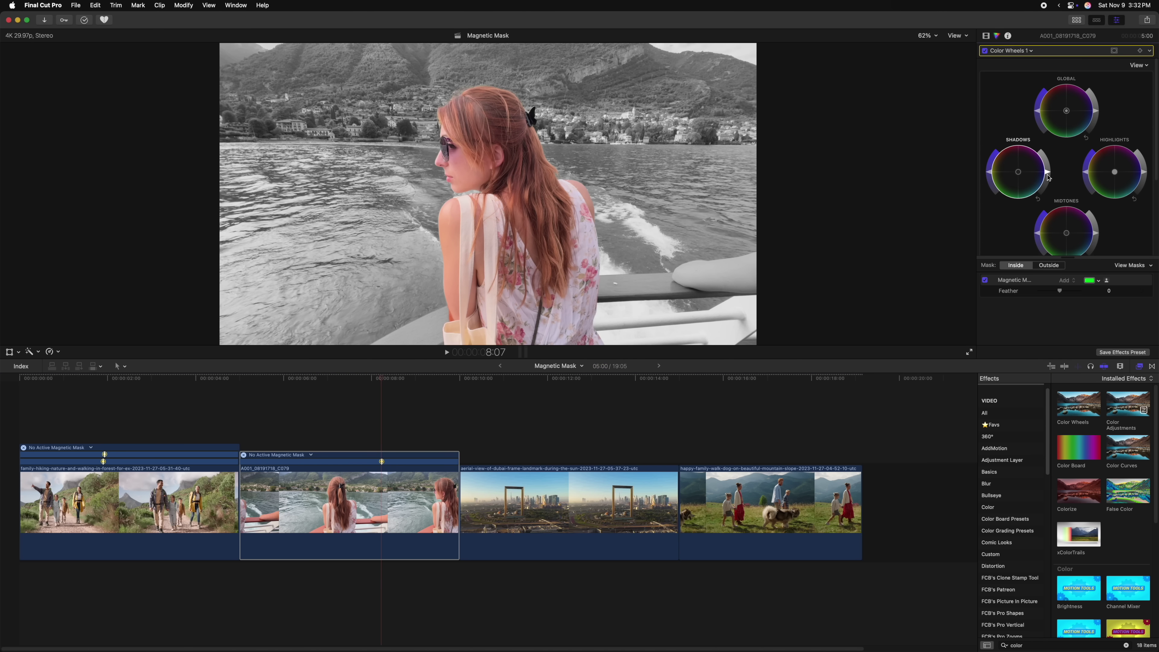
{"action": "left_click_drag", "start_coordinate": [1048, 175], "coordinate": [1049, 181]}
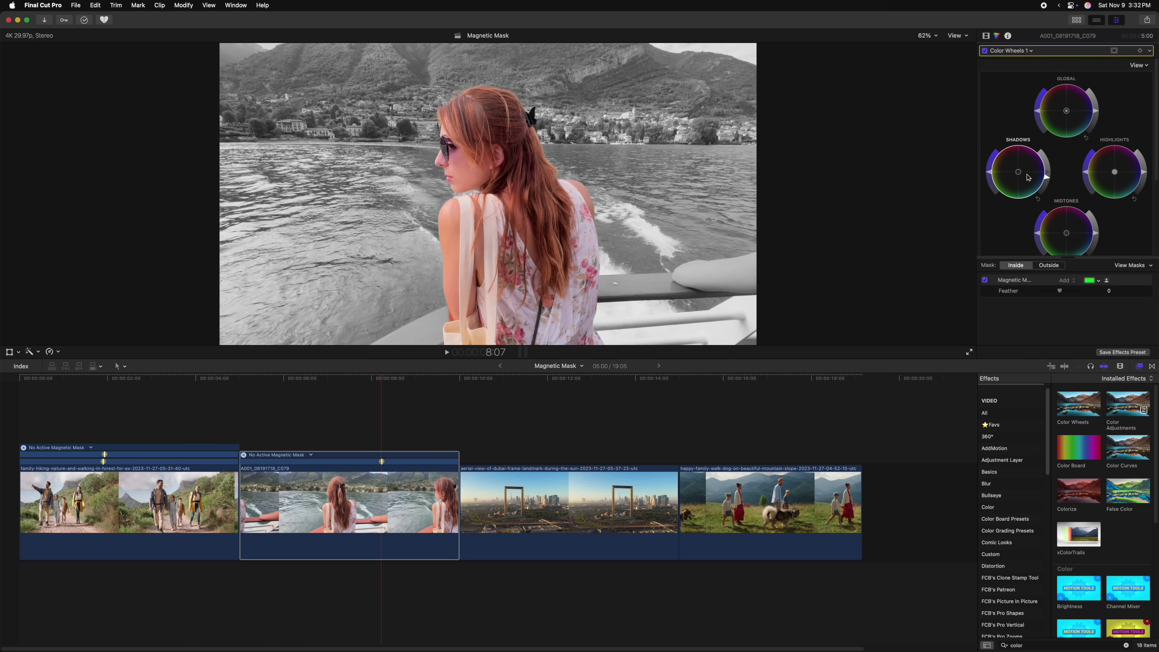
{"action": "left_click", "coordinate": [1049, 266]}
{"action": "left_click_drag", "start_coordinate": [1066, 110], "coordinate": [1080, 124]}
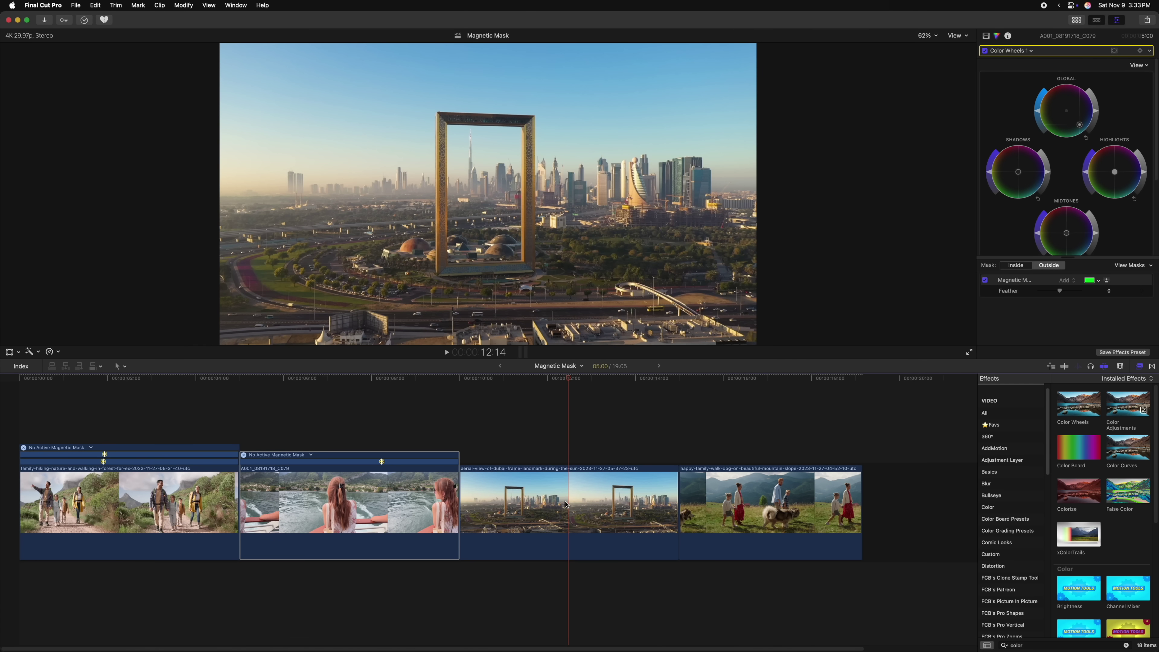
{"action": "left_click", "coordinate": [566, 504]}
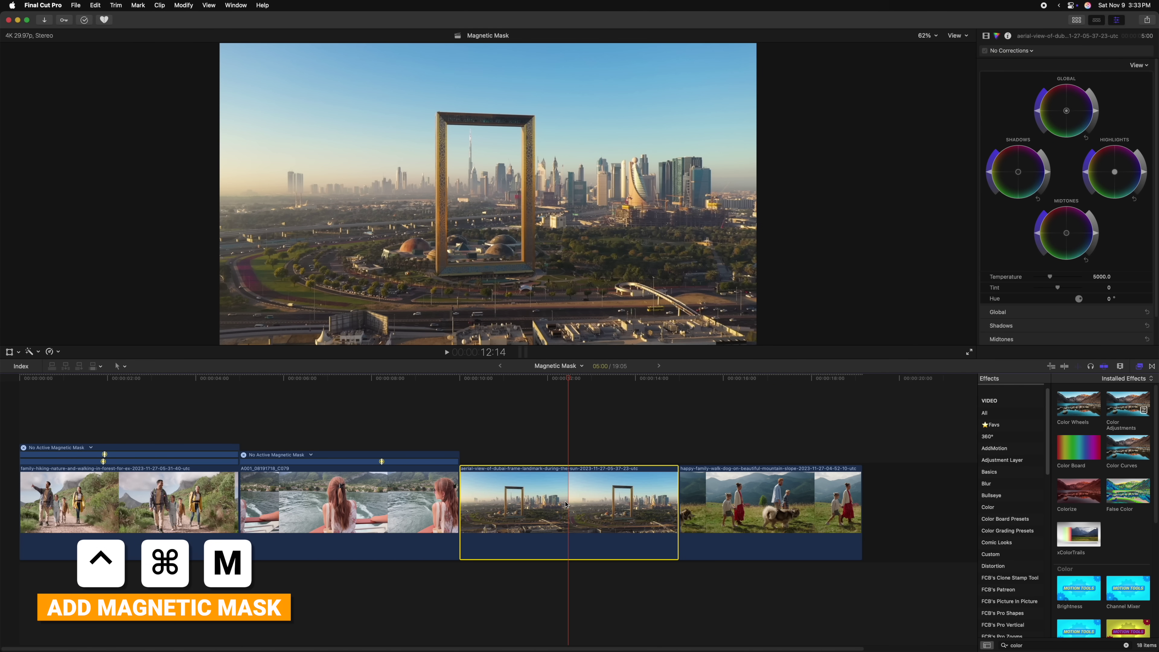
Step: Add a Dubai clip magnetic mask covering two skyline areas, the city and the curved road
{"action": "key", "text": "ctrl+super+m"}
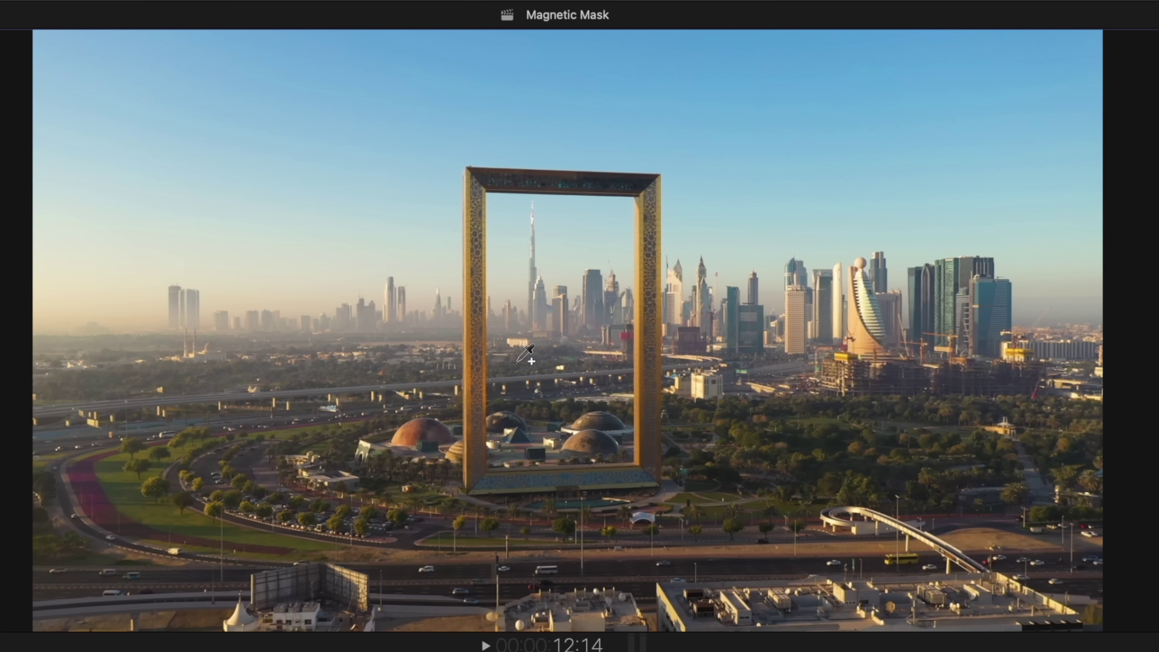
{"action": "left_click", "coordinate": [254, 347]}
{"action": "left_click", "coordinate": [856, 383]}
{"action": "left_click", "coordinate": [997, 476]}
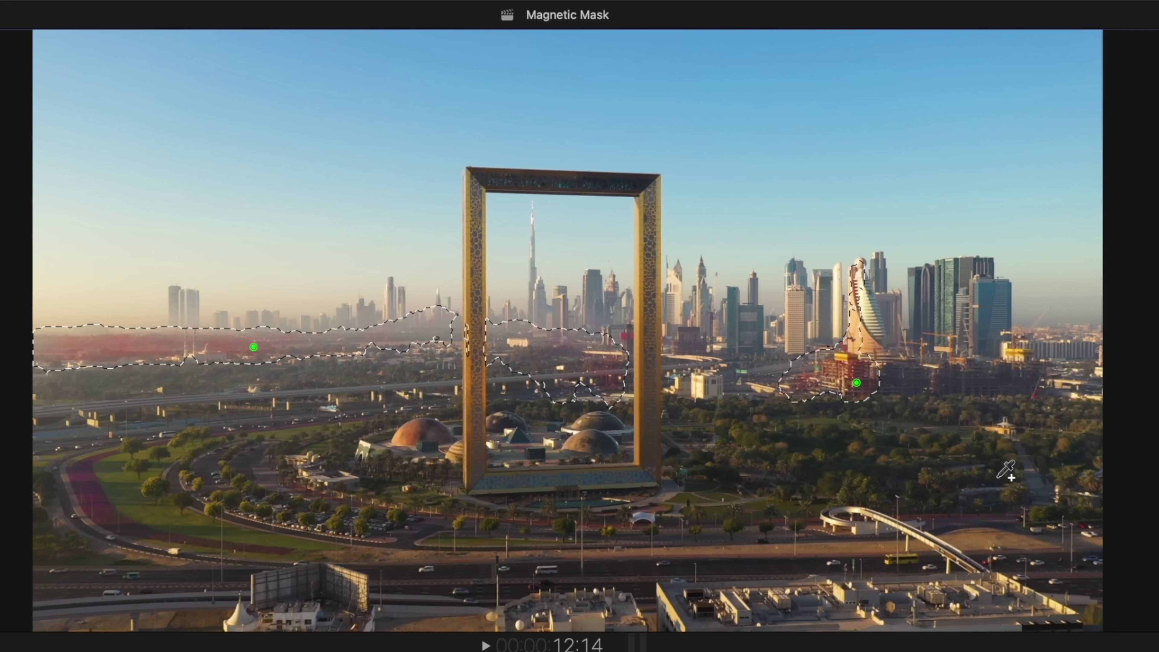
{"action": "left_click", "coordinate": [321, 525]}
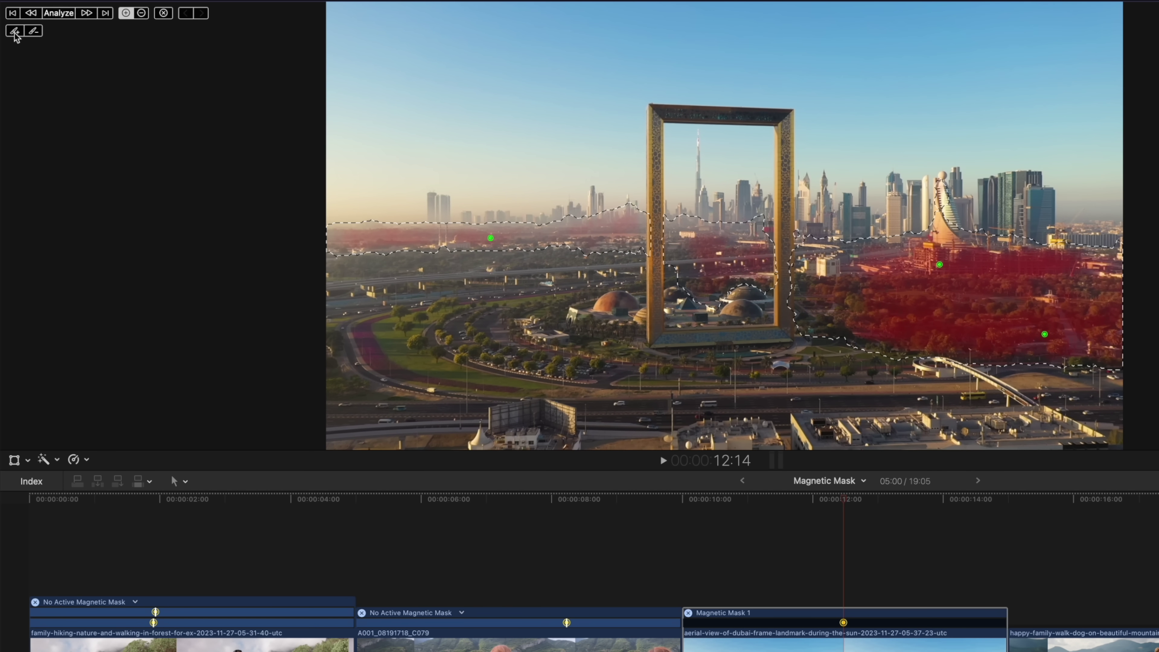
Step: Paint a wide band across the Dubai clip's midground into the mask with an enlarged add brush
{"action": "left_click", "coordinate": [14, 31]}
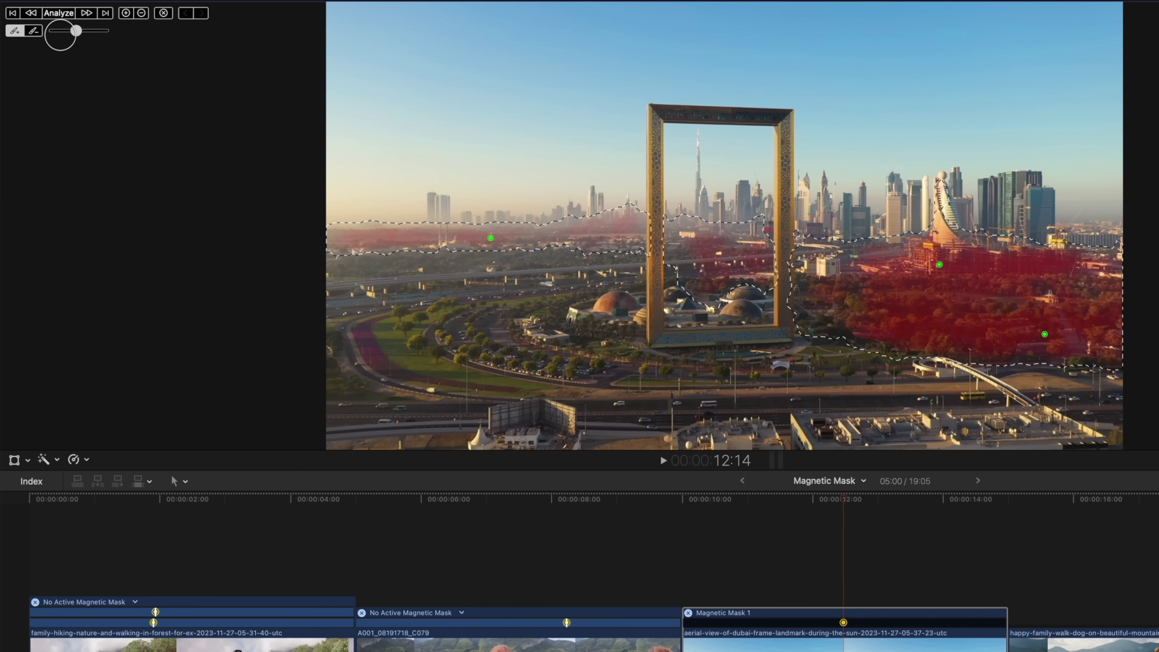
{"action": "left_click_drag", "start_coordinate": [76, 31], "coordinate": [104, 31]}
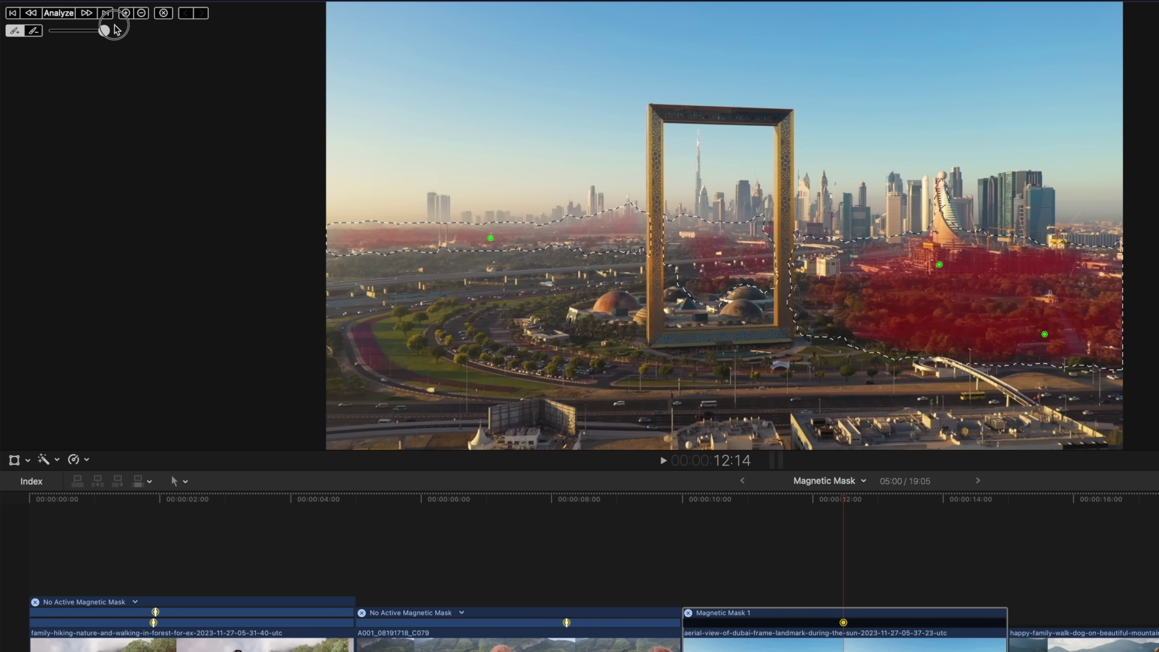
{"action": "mouse_move", "coordinate": [336, 279]}
{"action": "left_mouse_down"}
{"action": "mouse_move", "coordinate": [793, 266]}
{"action": "mouse_move", "coordinate": [1127, 287]}
{"action": "mouse_move", "coordinate": [1120, 301]}
{"action": "mouse_move", "coordinate": [352, 316]}
{"action": "left_mouse_up"}
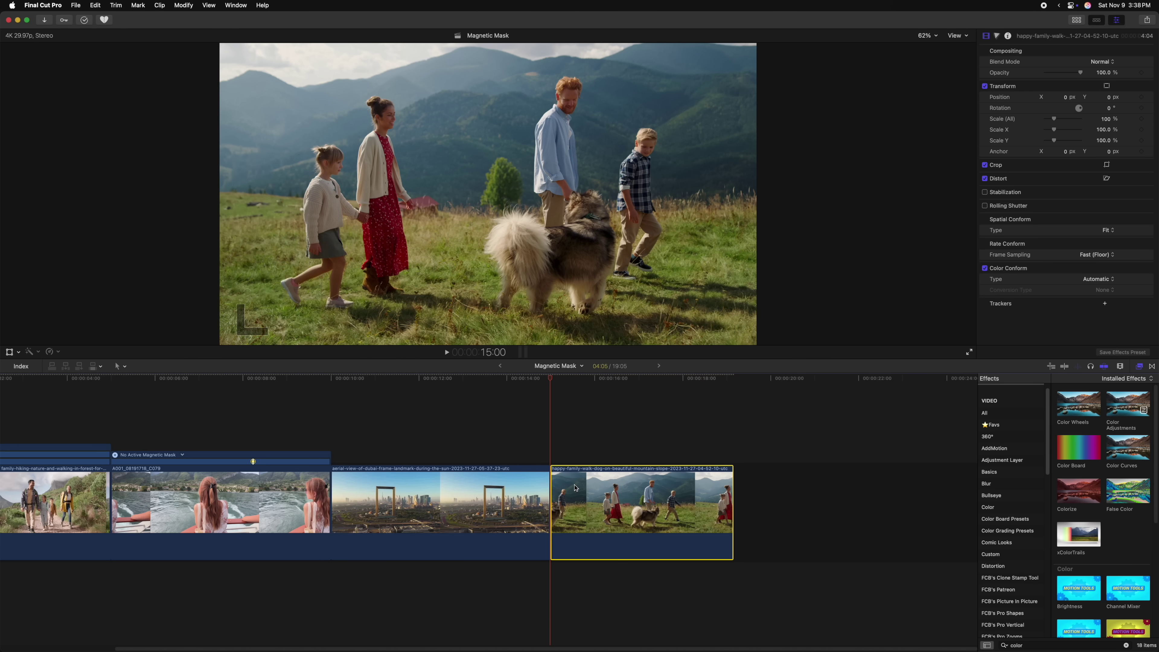
Step: Add a magnetic mask to the family-walk clip and pick the dog at around 18:00
{"action": "key", "text": "alt+super+m"}
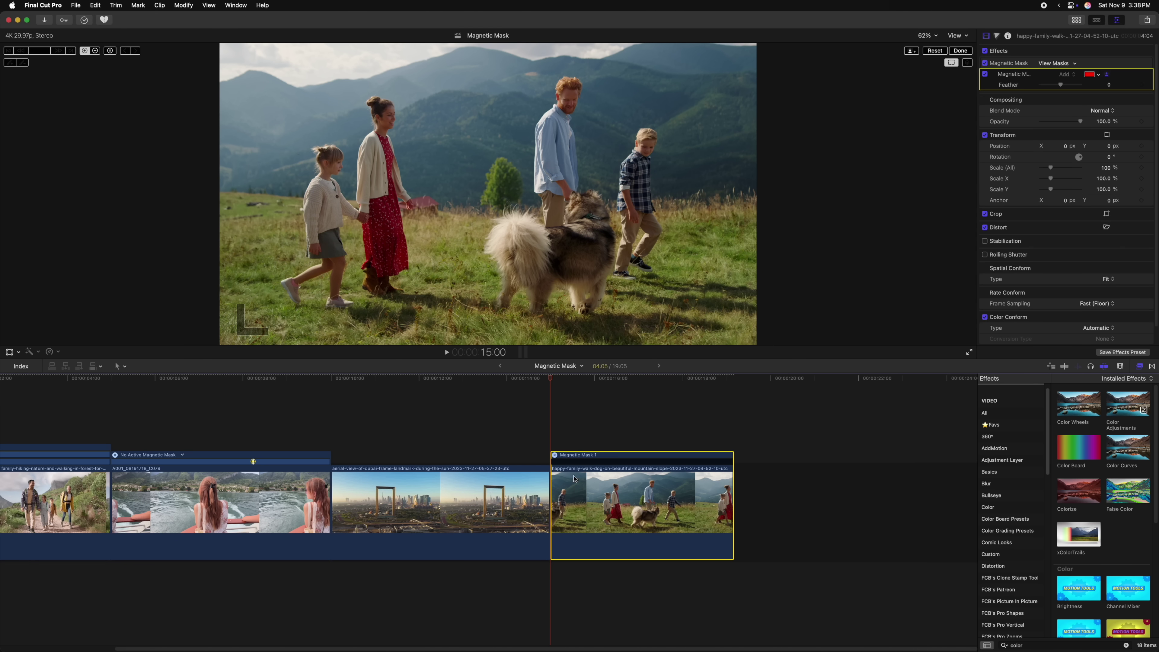
{"action": "left_click_drag", "start_coordinate": [552, 377], "coordinate": [685, 349]}
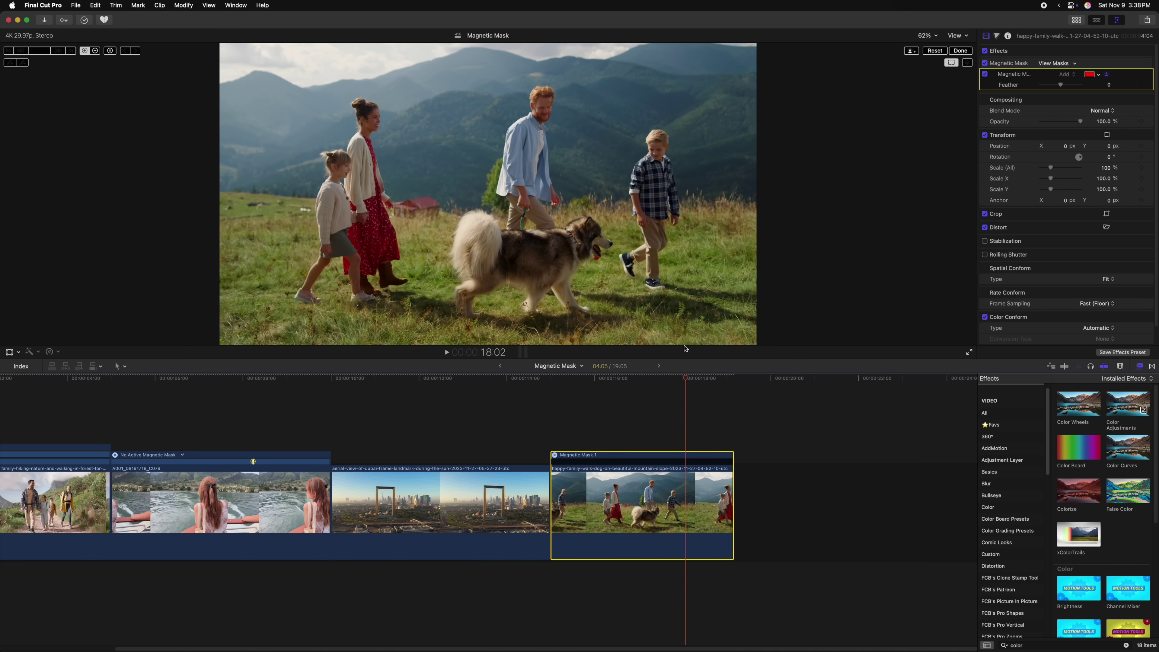
{"action": "left_click", "coordinate": [546, 254]}
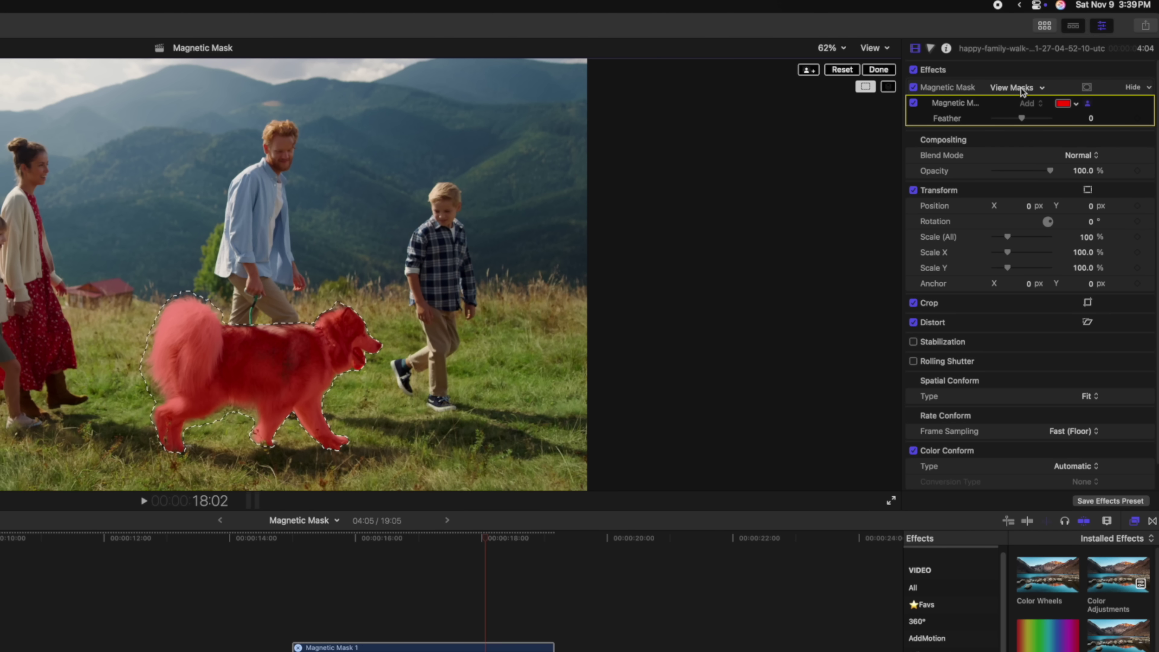
{"action": "left_click", "coordinate": [1018, 88]}
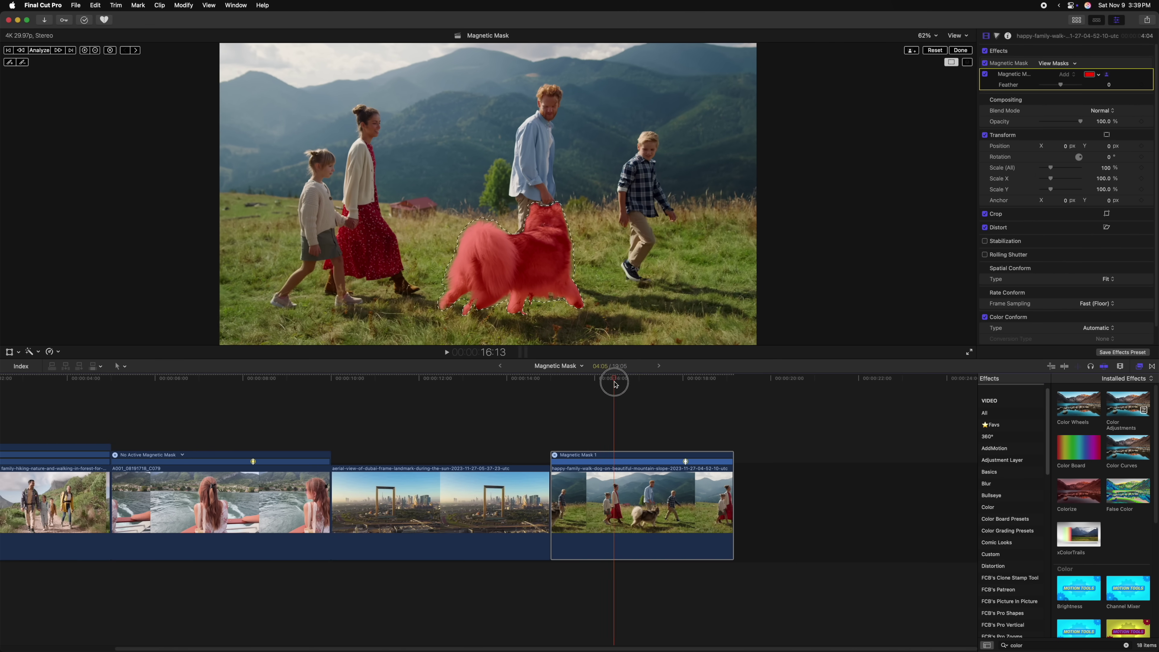
{"action": "left_click_drag", "start_coordinate": [616, 381], "coordinate": [608, 381]}
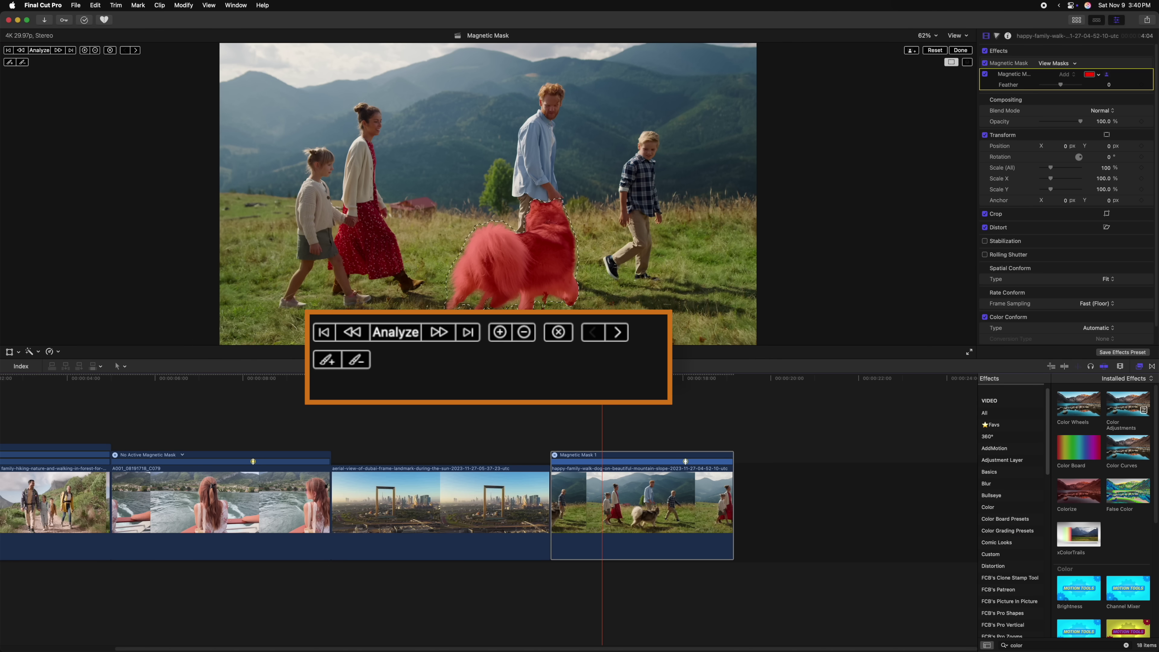
{"action": "left_click", "coordinate": [111, 51]}
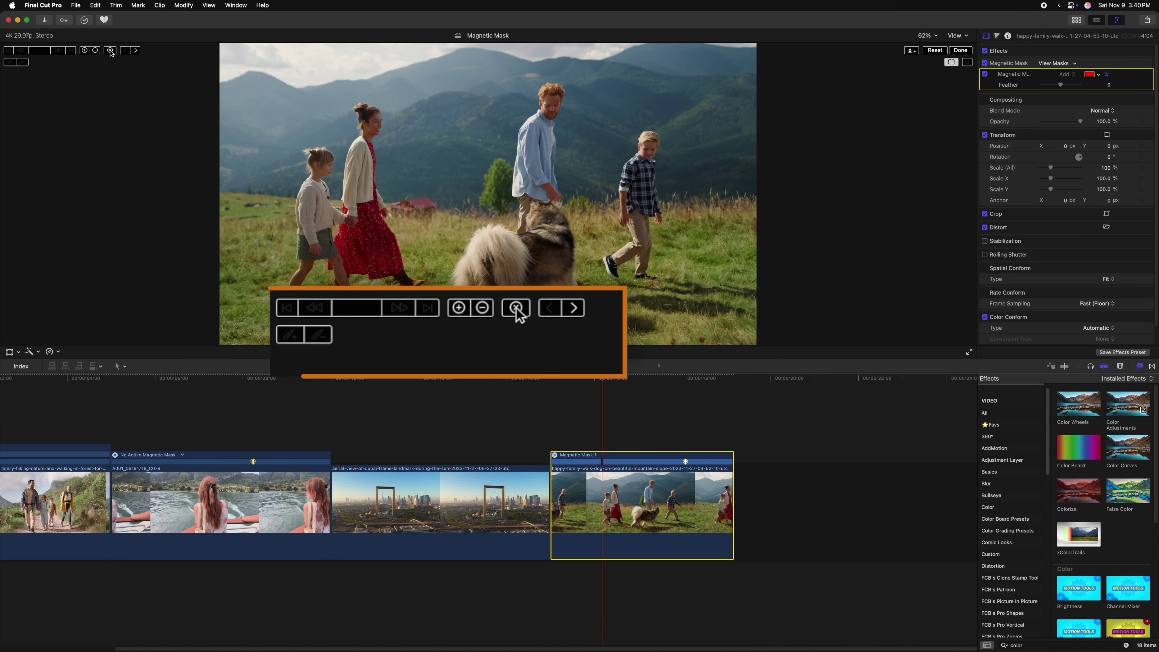
{"action": "key", "text": "super+z"}
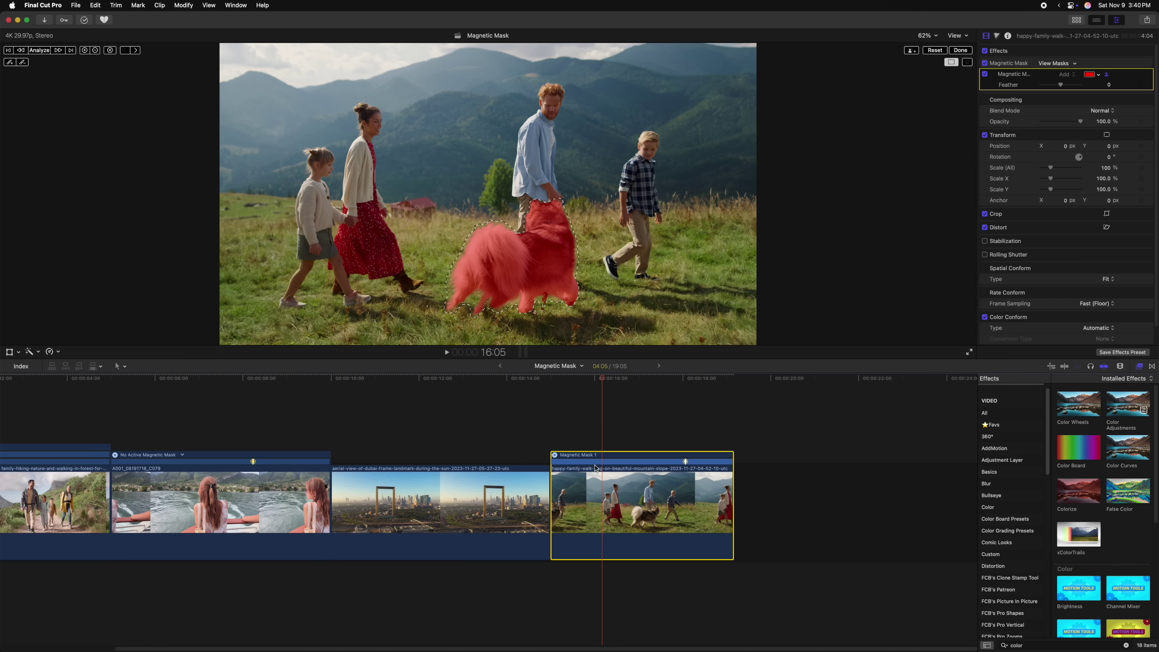
Step: Hide and then reshow the family-walk clip's Magnetic Mask Editor
{"action": "right_click", "coordinate": [611, 486]}
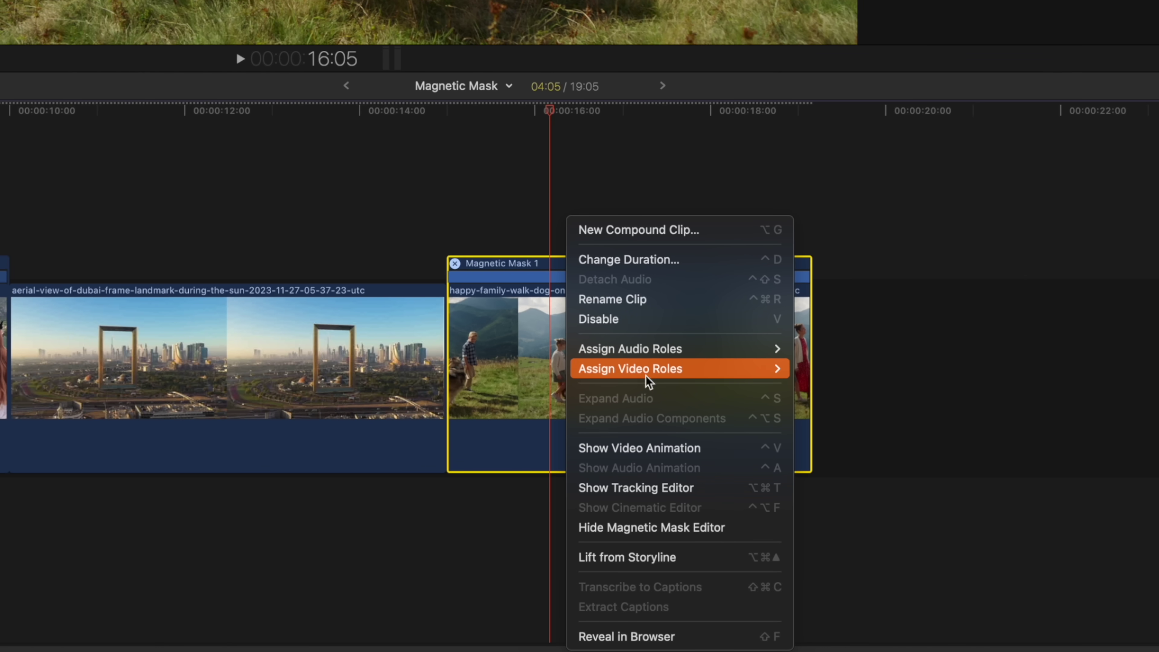
{"action": "left_click", "coordinate": [714, 527]}
{"action": "right_click", "coordinate": [605, 447]}
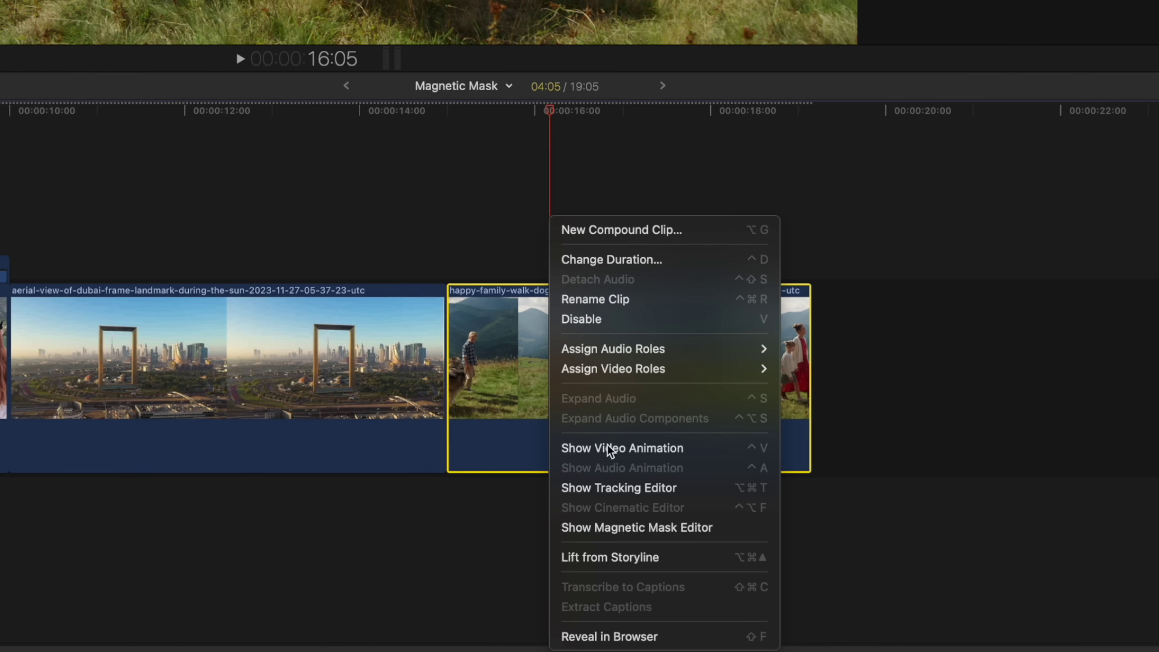
{"action": "left_click", "coordinate": [639, 530]}
Step: Delete the dog mask's tracking around 16 seconds, then move the playhead to about 15:26
{"action": "left_click_drag", "start_coordinate": [524, 276], "coordinate": [614, 280]}
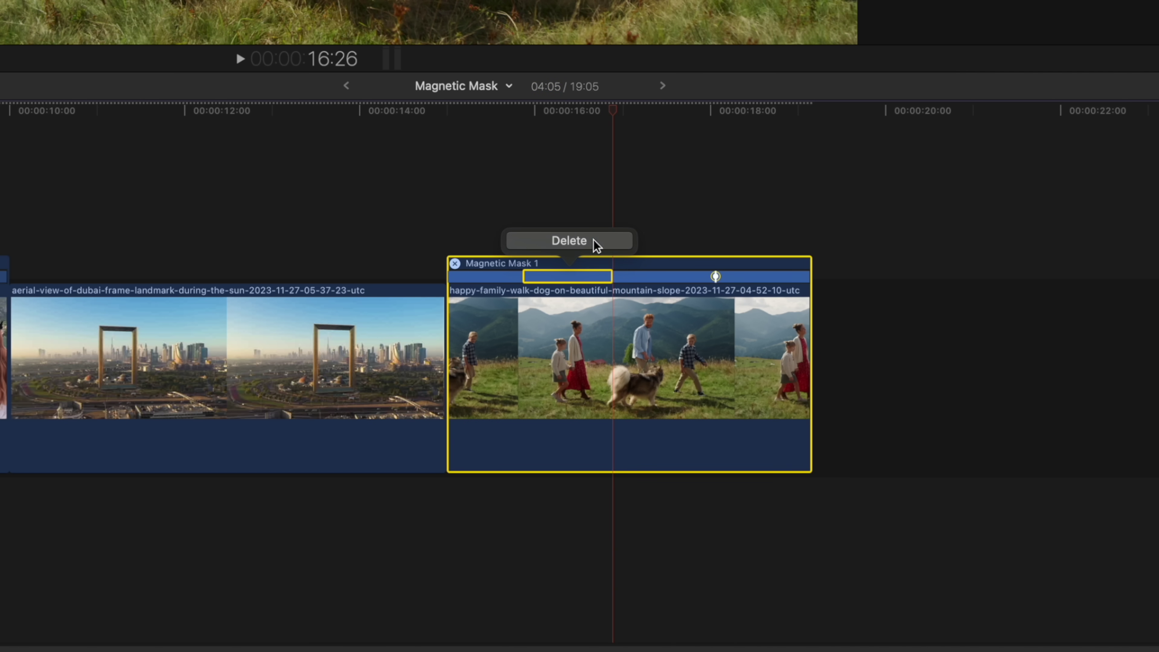
{"action": "left_click", "coordinate": [593, 242]}
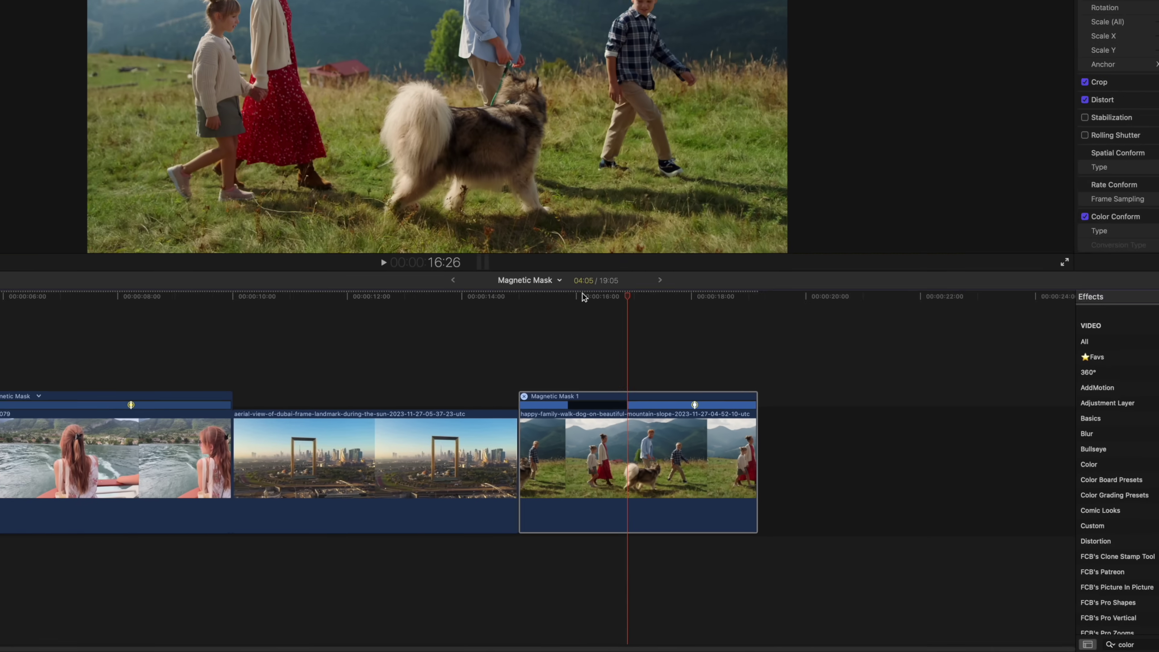
{"action": "left_click", "coordinate": [499, 119]}
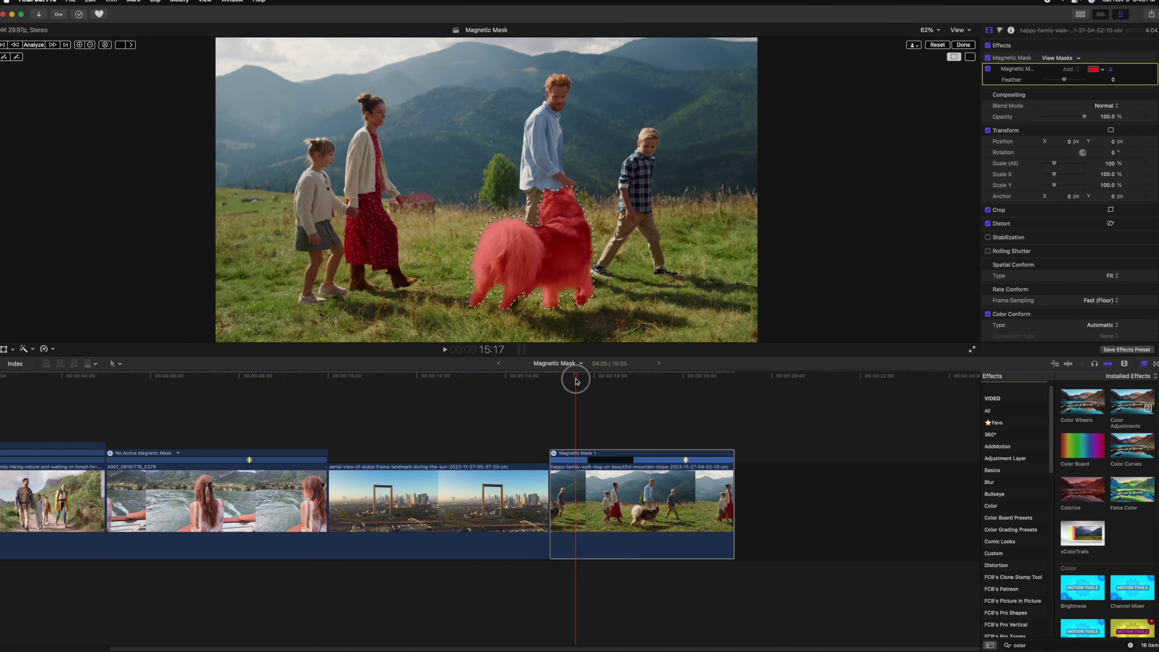
{"action": "mouse_move", "coordinate": [575, 381]}
{"action": "left_mouse_down"}
{"action": "mouse_move", "coordinate": [554, 381]}
{"action": "mouse_move", "coordinate": [662, 387]}
{"action": "mouse_move", "coordinate": [586, 393]}
{"action": "left_mouse_up"}
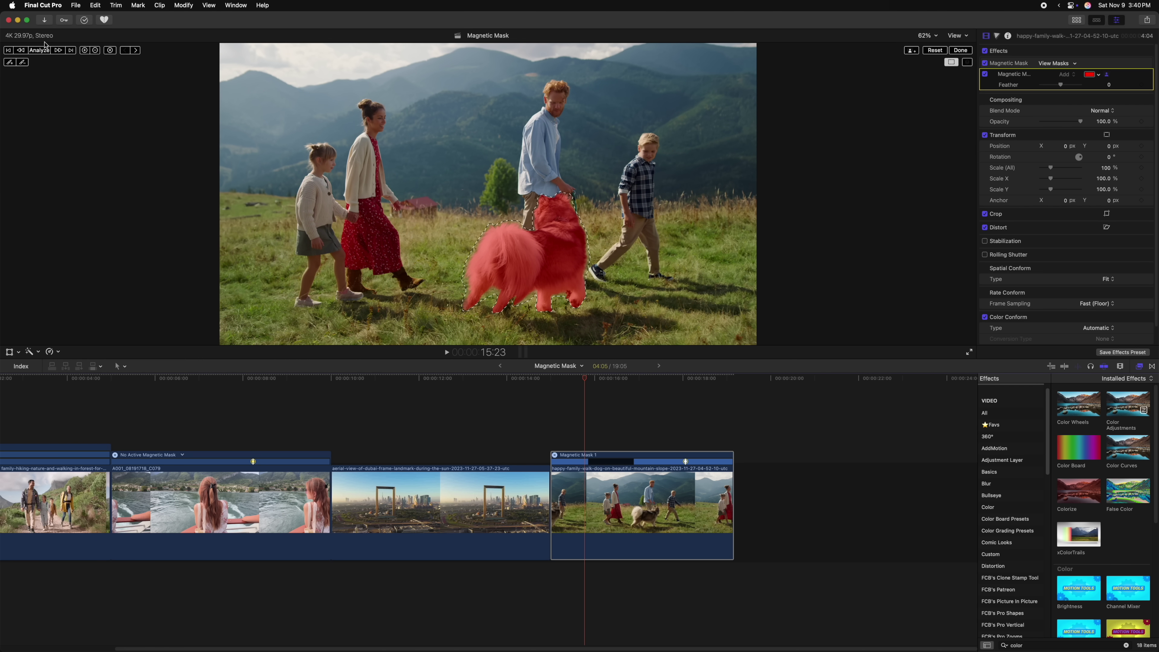
Step: Run Analyze Forward on Magnetic Mask 1 to track the dog through the clip
{"action": "left_click", "coordinate": [60, 51]}
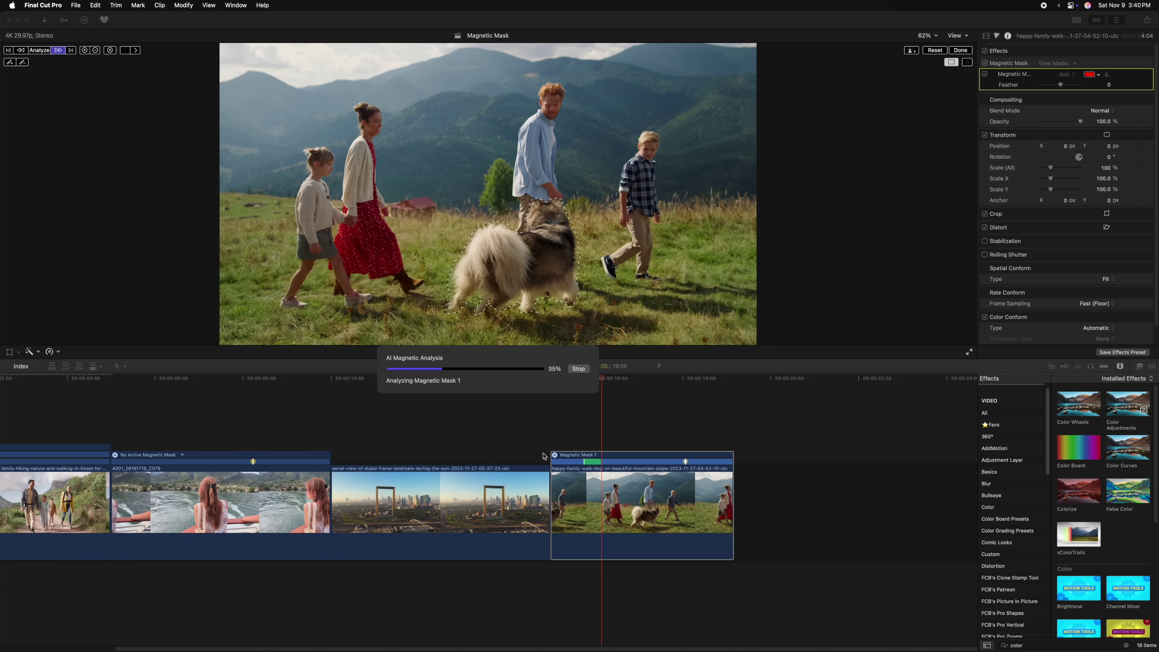